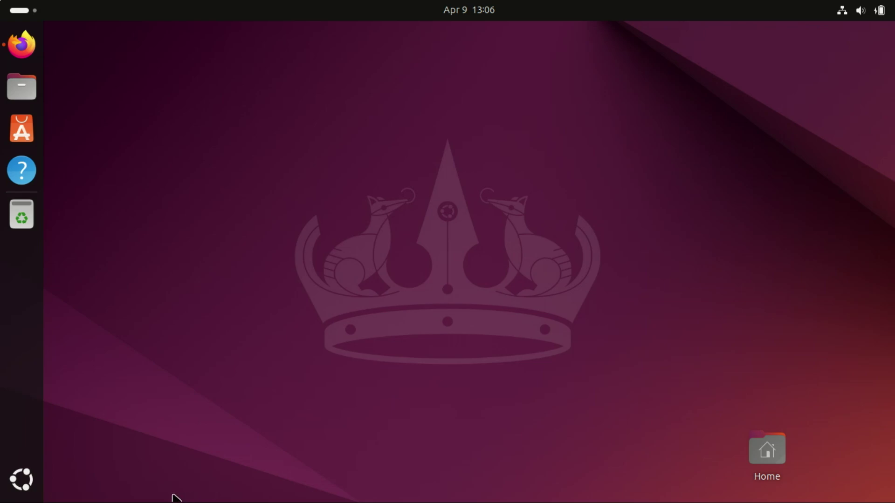
Launch Terminal from the application grid and maximize its window
{"action": "left_click", "coordinate": [11, 493]}
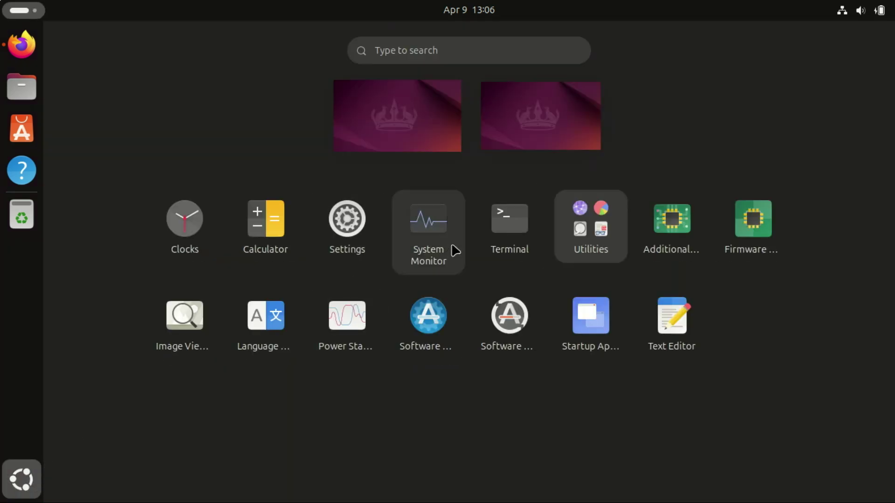
{"action": "left_click", "coordinate": [513, 239]}
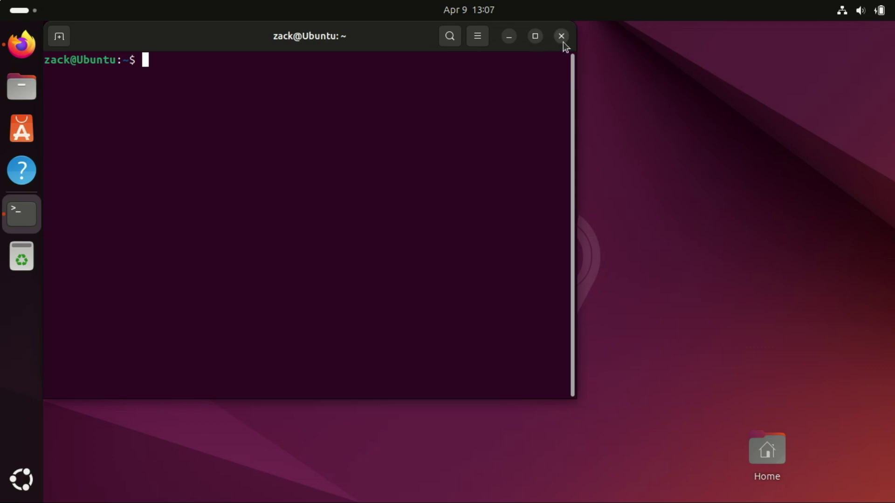
{"action": "left_click", "coordinate": [537, 40]}
Run sudo apt update with the password, then sudo apt upgrade, then clear the screen
{"action": "type", "text": "sudo apt update"}
{"action": "key", "text": "Return"}
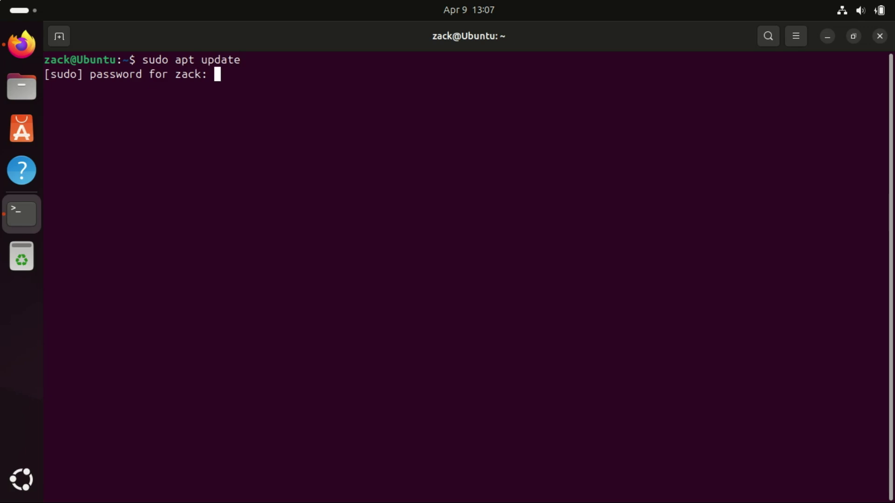
{"action": "key", "text": "Return"}
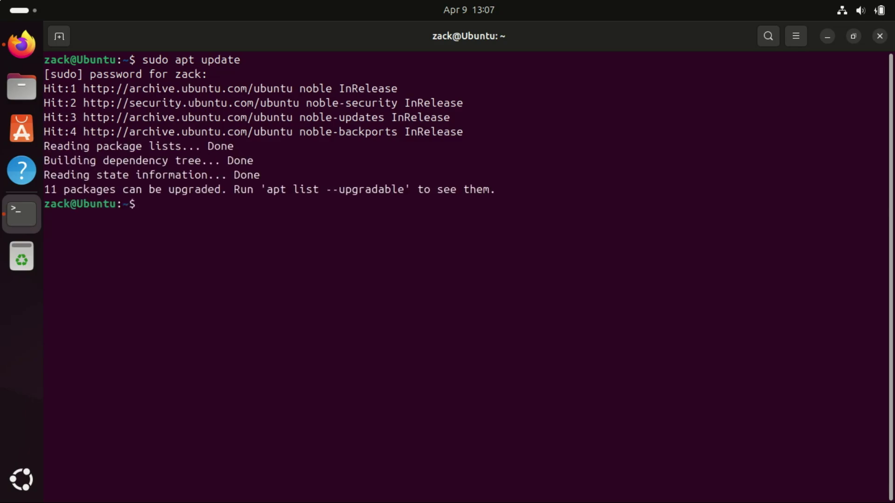
{"action": "type", "text": "sudo apt upgrade"}
{"action": "key", "text": "Return"}
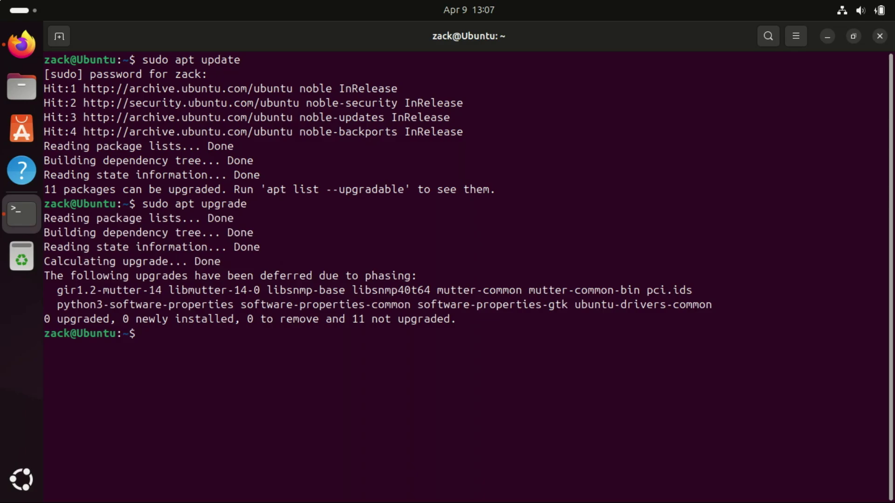
{"action": "type", "text": "clear"}
{"action": "key", "text": "Return"}
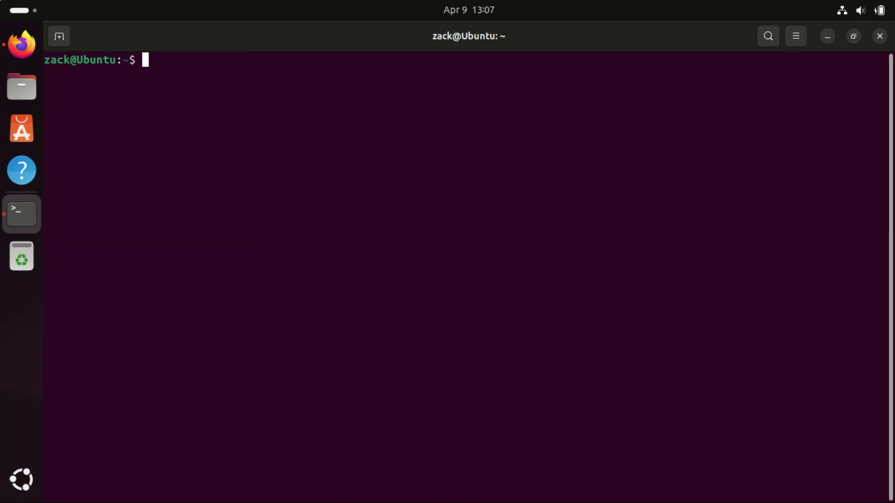
Minimize the terminal and launch Software Updater via an 'upda' Activities search to check for updates
{"action": "left_click", "coordinate": [828, 41]}
{"action": "key", "text": "super+a"}
{"action": "left_click", "coordinate": [399, 51]}
{"action": "type", "text": "upda"}
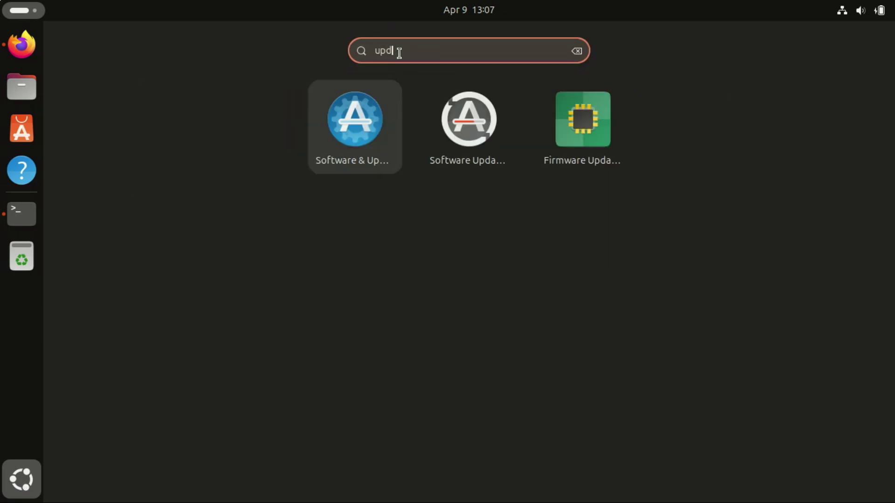
{"action": "left_click", "coordinate": [467, 124]}
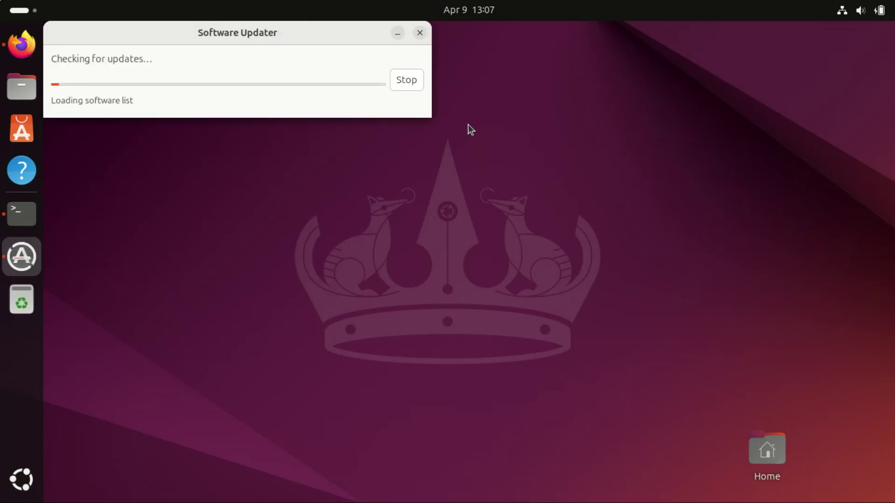
{"action": "left_click_drag", "start_coordinate": [217, 37], "coordinate": [304, 71]}
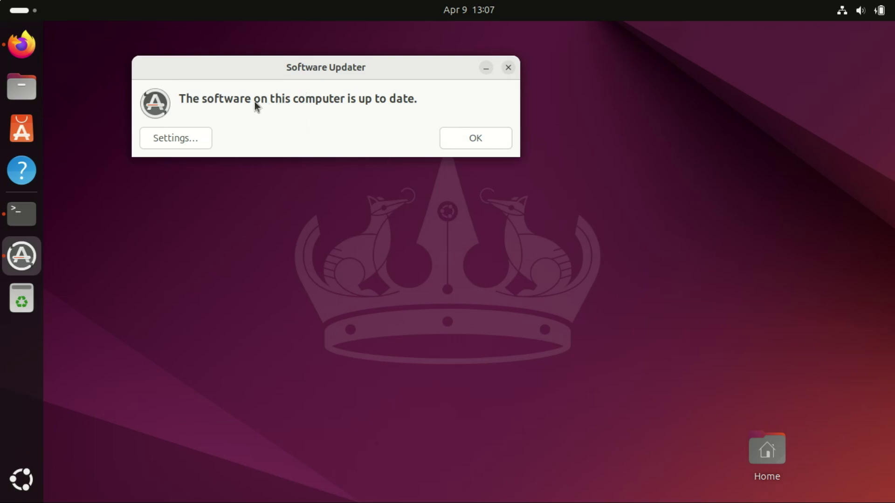
{"action": "left_click", "coordinate": [193, 136]}
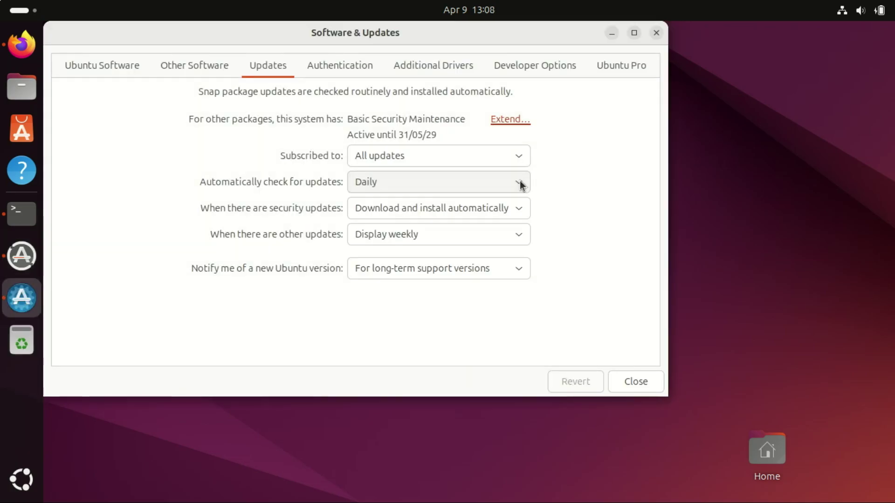
Keep checks Daily, security updates auto-installed, other updates weekly, LTS-only notices, then close
{"action": "left_click", "coordinate": [521, 186]}
{"action": "left_click", "coordinate": [520, 182]}
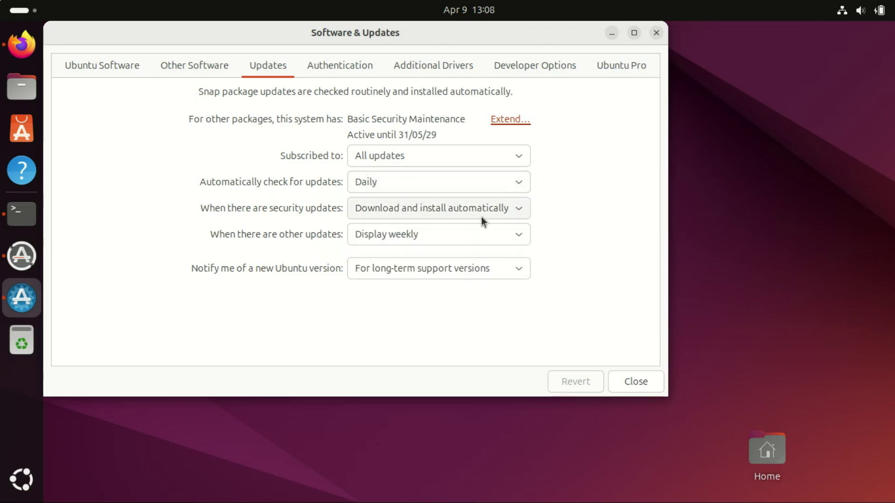
{"action": "left_click", "coordinate": [521, 211]}
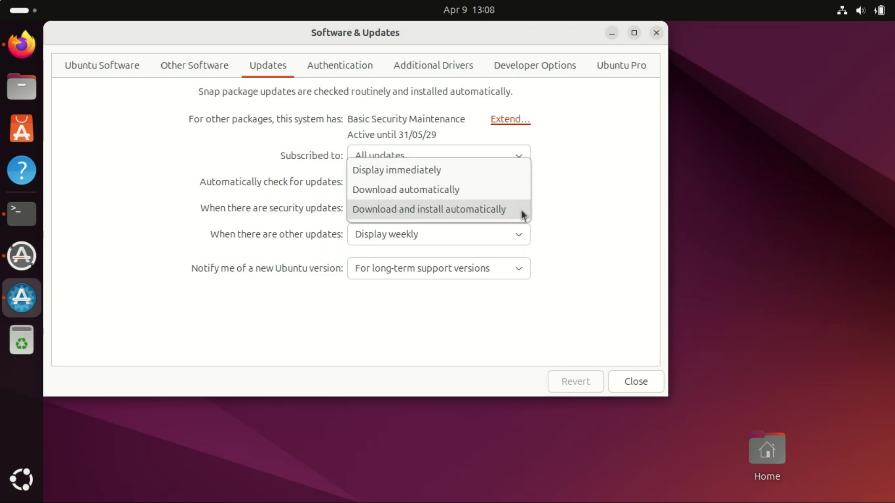
{"action": "left_click", "coordinate": [521, 211]}
{"action": "left_click", "coordinate": [521, 234]}
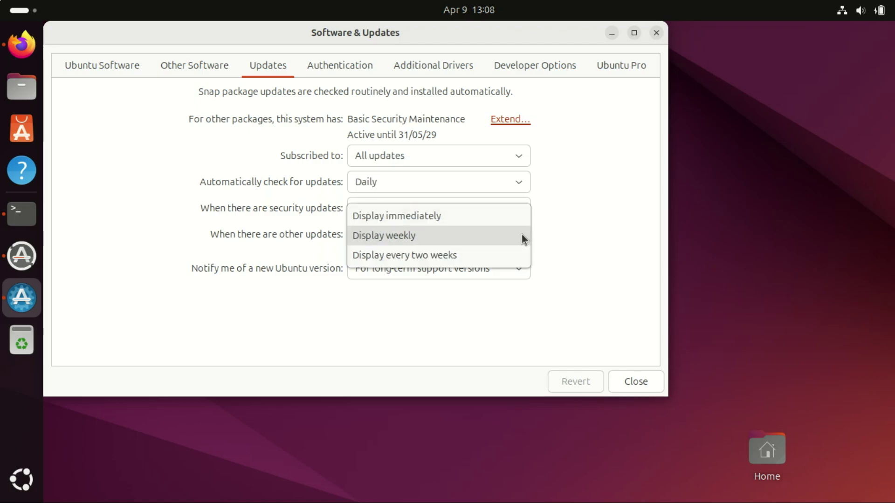
{"action": "left_click", "coordinate": [521, 235]}
{"action": "left_click", "coordinate": [527, 275]}
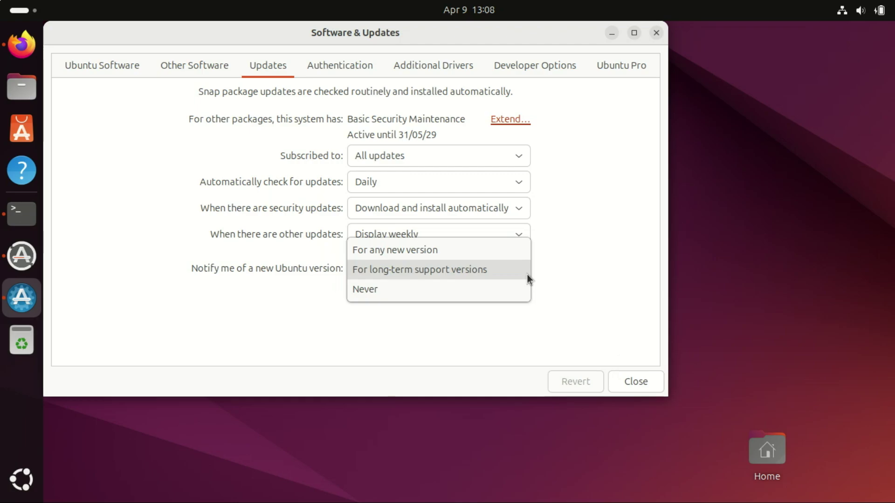
{"action": "left_click", "coordinate": [527, 274]}
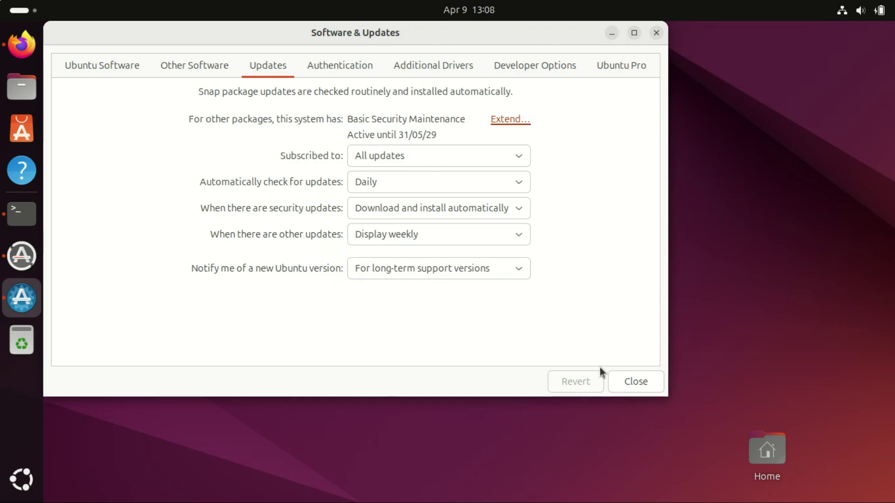
{"action": "left_click", "coordinate": [630, 378]}
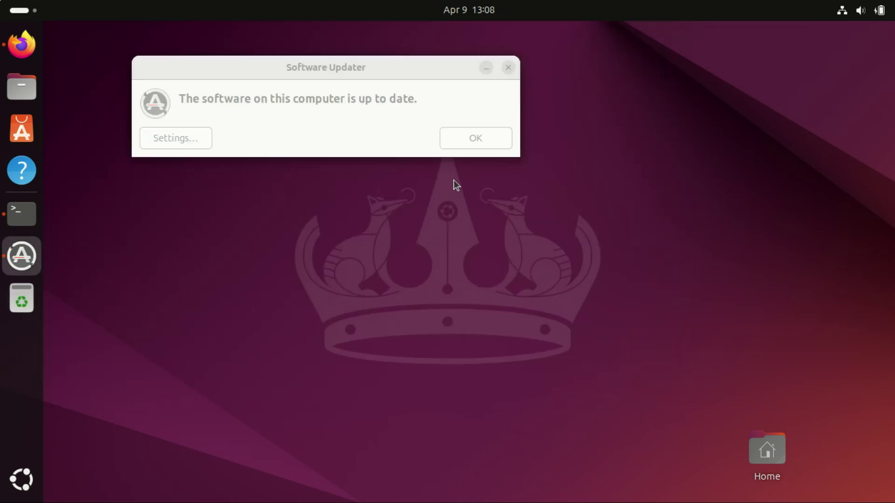
Install flatpak with sudo apt install flatpak, answering y, then clear the screen
{"action": "left_click", "coordinate": [471, 148]}
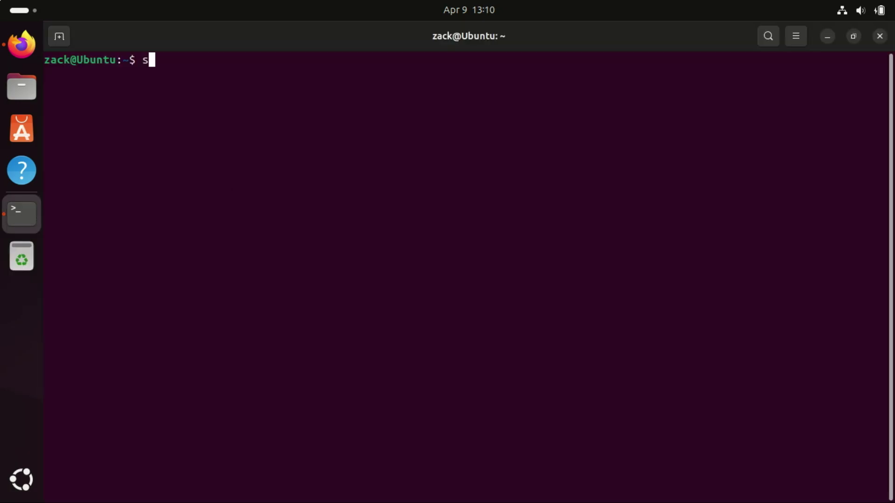
{"action": "type", "text": "udo apt "}
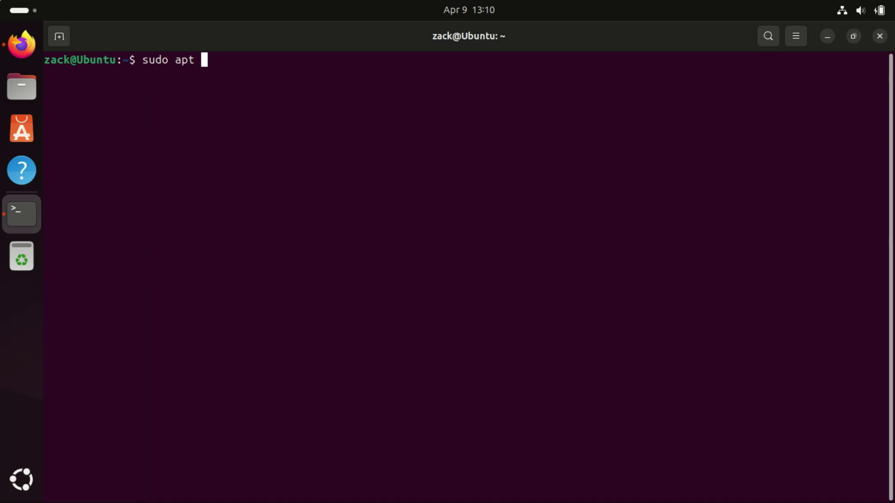
{"action": "type", "text": "install flatpak"}
{"action": "key", "text": "Return"}
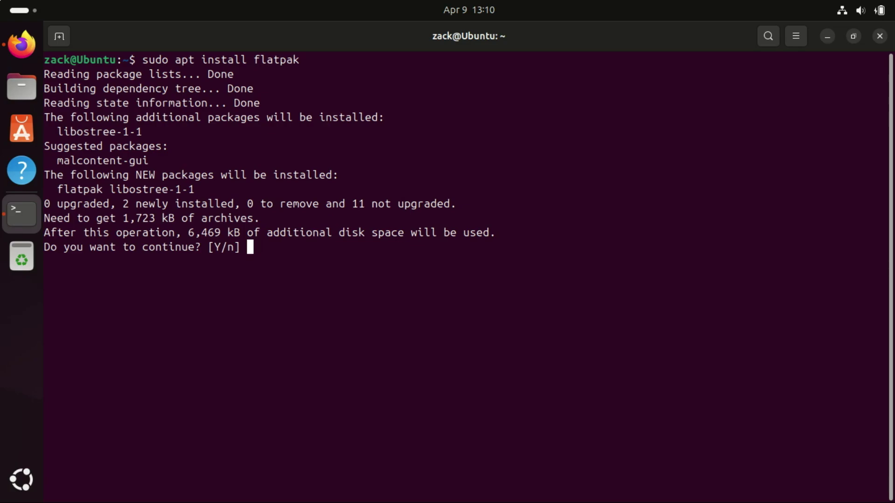
{"action": "type", "text": "y"}
{"action": "key", "text": "Return"}
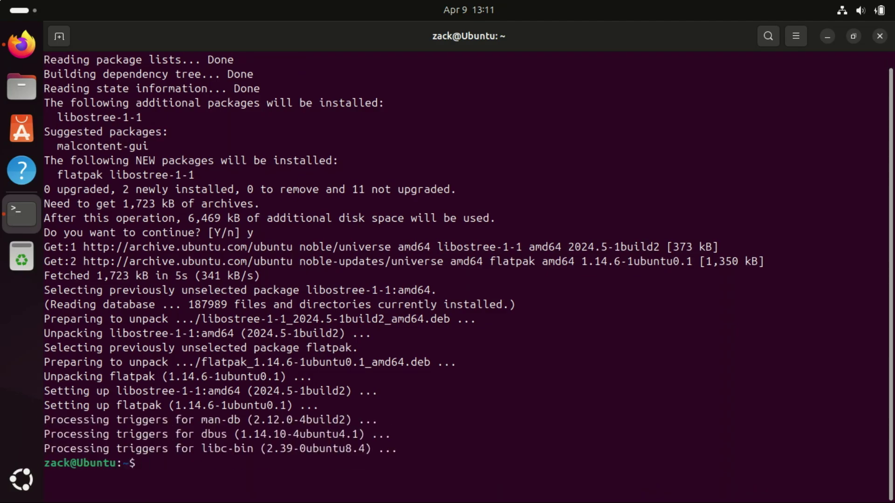
{"action": "type", "text": "clear"}
{"action": "key", "text": "Return"}
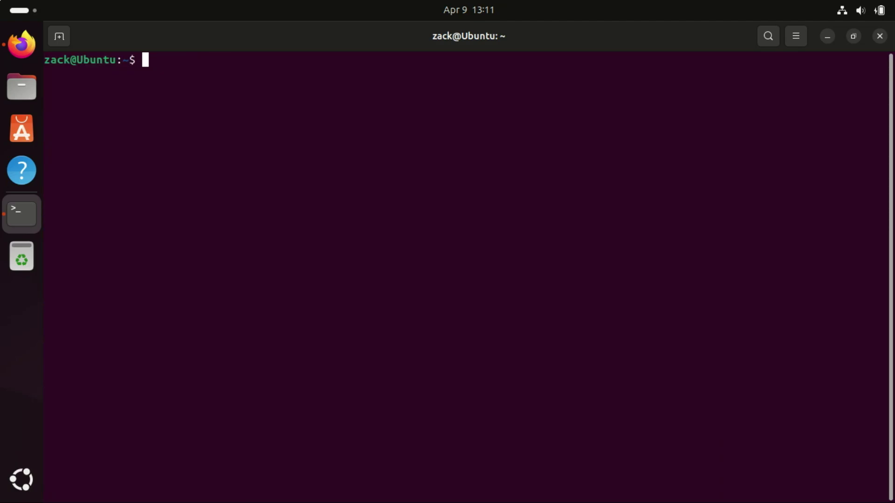
Add the flathub remote using flatpak remote-add --if-not-exists, authenticating with the account password
{"action": "type", "text": "flatpak remote-add --if-not-exists flathub https://flathub.org/repo/flathub.flatpakrepo"}
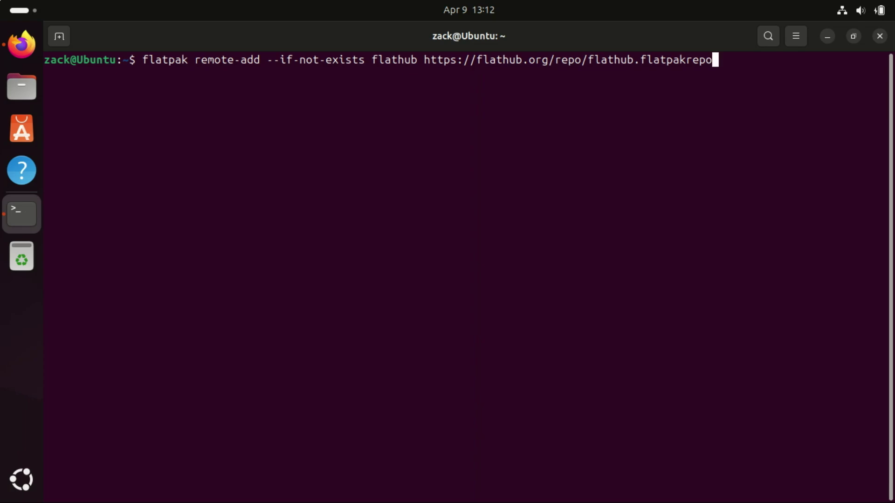
{"action": "key", "text": "Return"}
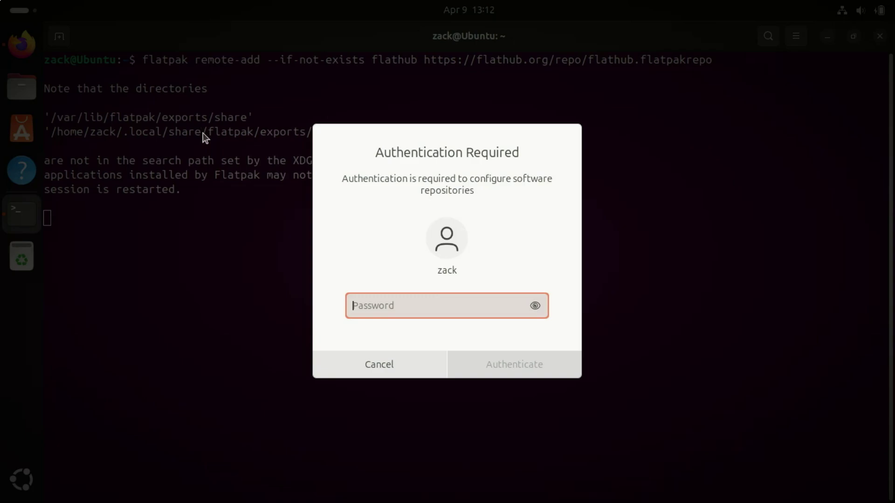
{"action": "type", "text": "********"}
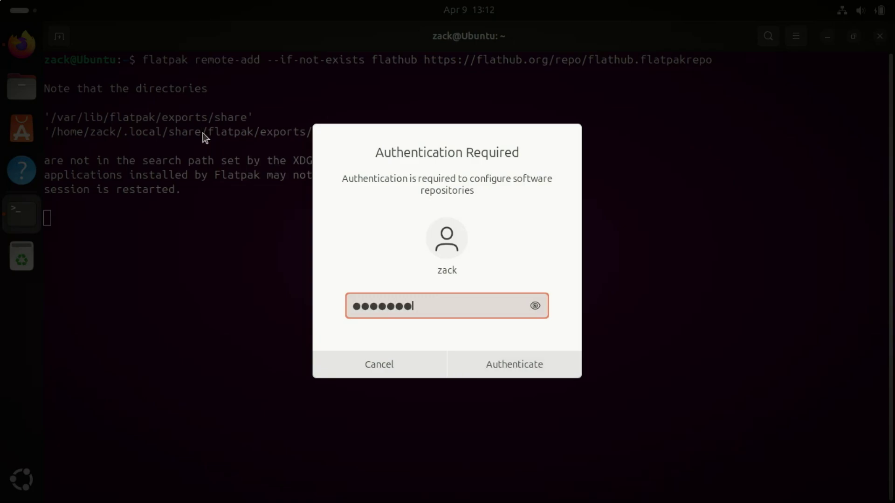
{"action": "type", "text": "*"}
{"action": "key", "text": "Return"}
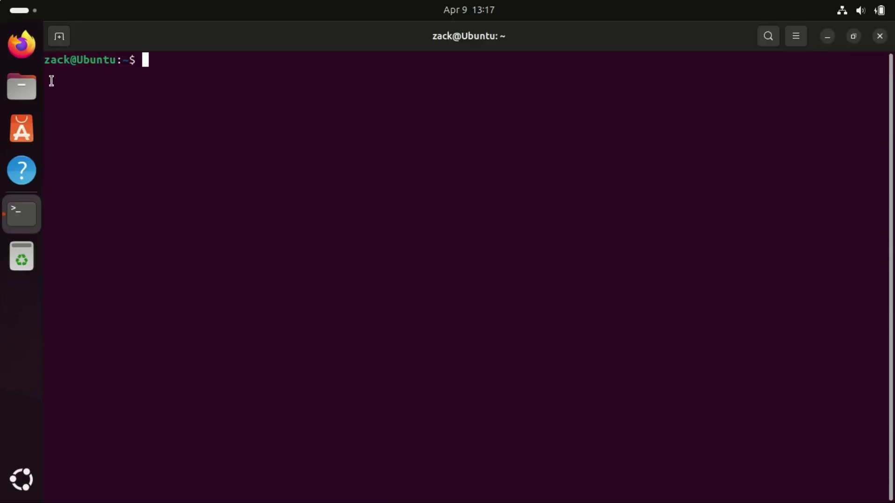
Clear the screen and run flatpak search vlc to find VLC on Flathub
{"action": "left_click", "coordinate": [22, 47]}
{"action": "type", "text": "clear"}
{"action": "key", "text": "Return"}
{"action": "key", "text": "Up"}
{"action": "key", "text": "Up"}
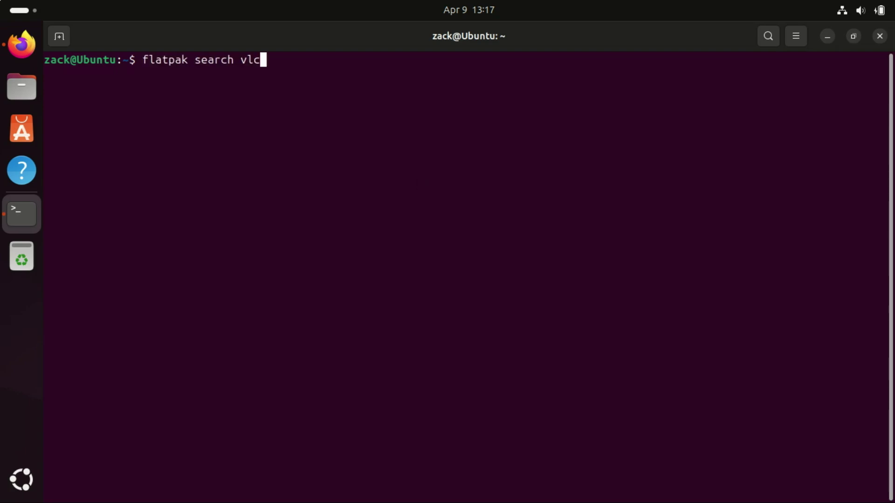
{"action": "key", "text": "BackSpace"}
{"action": "key", "text": "BackSpace"}
{"action": "key", "text": "BackSpace"}
{"action": "type", "text": "vlc"}
{"action": "key", "text": "Return"}
Select and copy the application ID org.videolan.VLC, then clear the screen
{"action": "left_click_drag", "start_coordinate": [44, 132], "coordinate": [678, 132]}
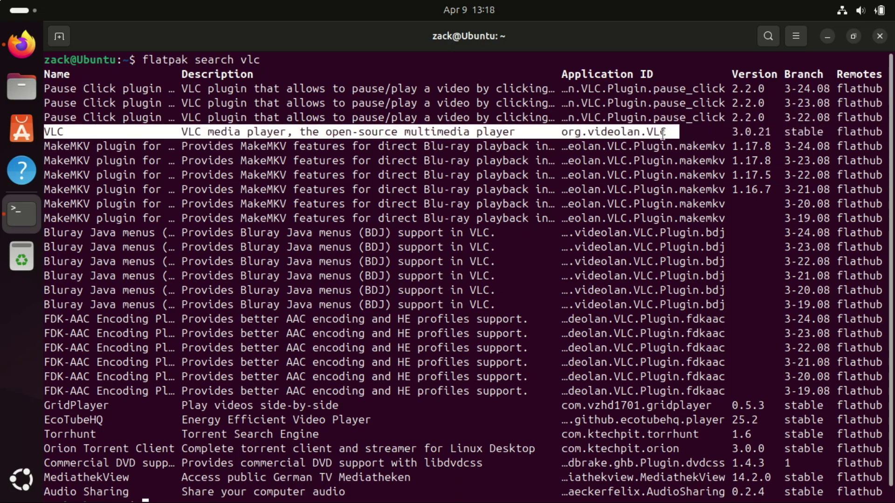
{"action": "left_click", "coordinate": [671, 133]}
{"action": "left_click_drag", "start_coordinate": [561, 131], "coordinate": [663, 133]}
{"action": "key", "text": "super+c"}
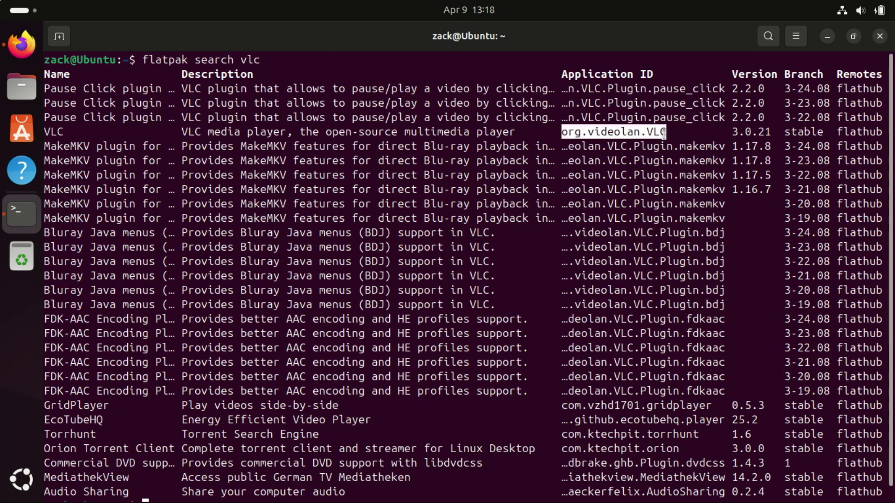
{"action": "right_click", "coordinate": [639, 133]}
{"action": "type", "text": "cle"}
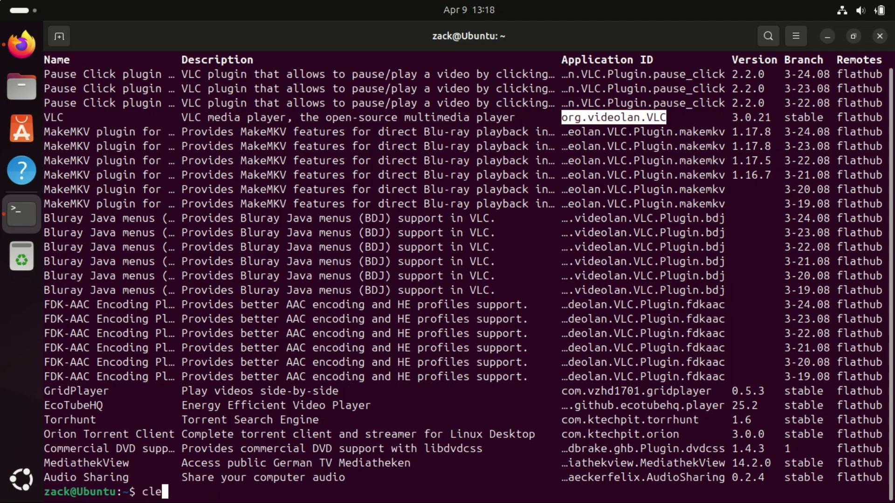
{"action": "type", "text": "ar"}
{"action": "key", "text": "Return"}
Run flatpak install flathub org.videolan.VLC, accepting the KDE runtime prompt with y
{"action": "type", "text": "fl"}
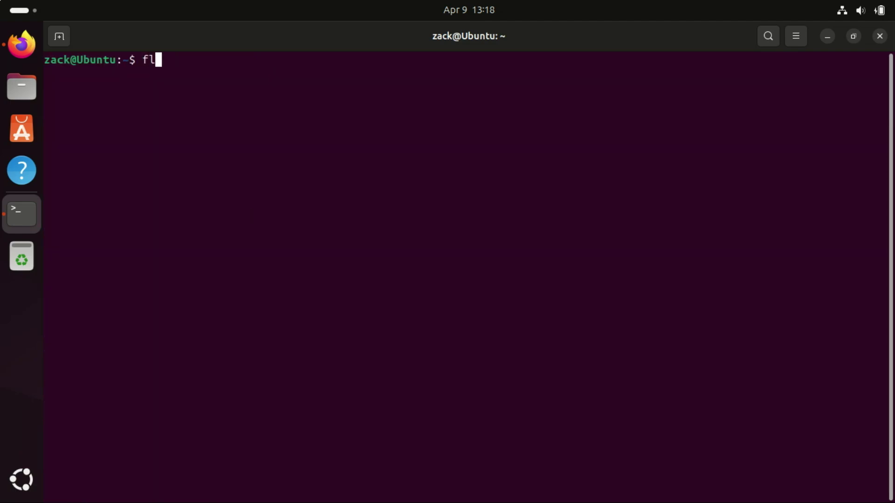
{"action": "type", "text": "atpak ins"}
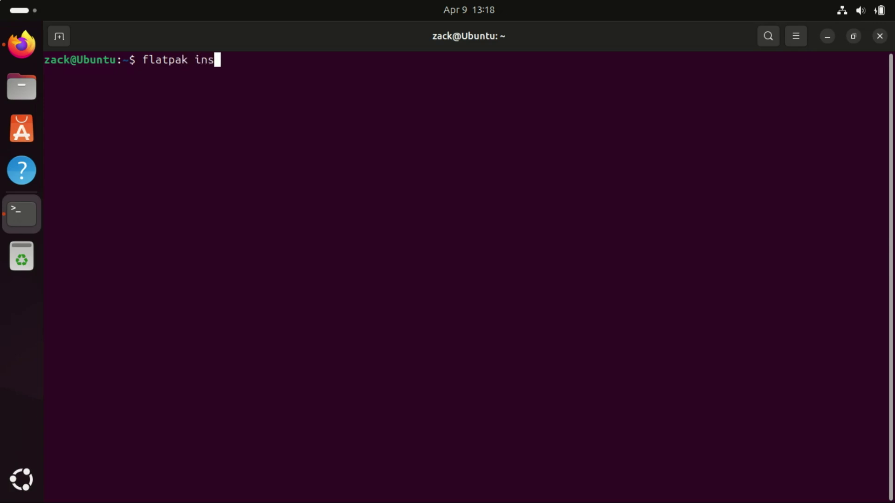
{"action": "type", "text": "tall flathub"}
{"action": "right_click", "coordinate": [336, 71]}
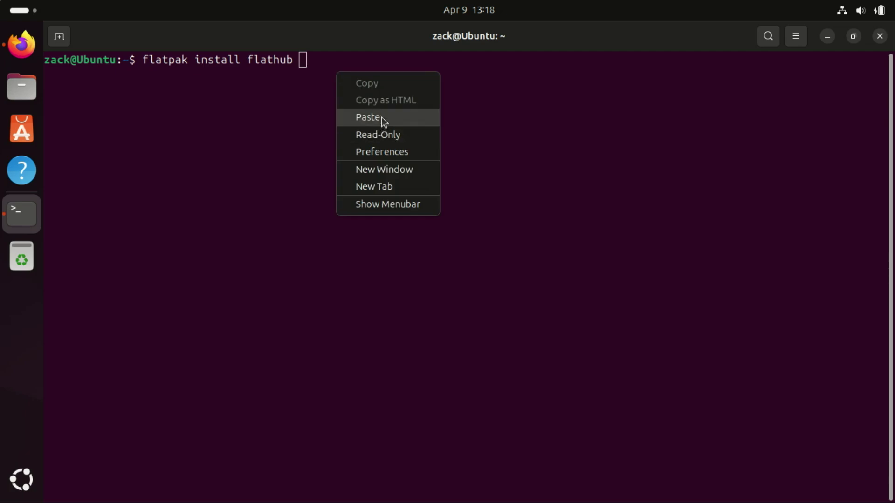
{"action": "left_click", "coordinate": [381, 117]}
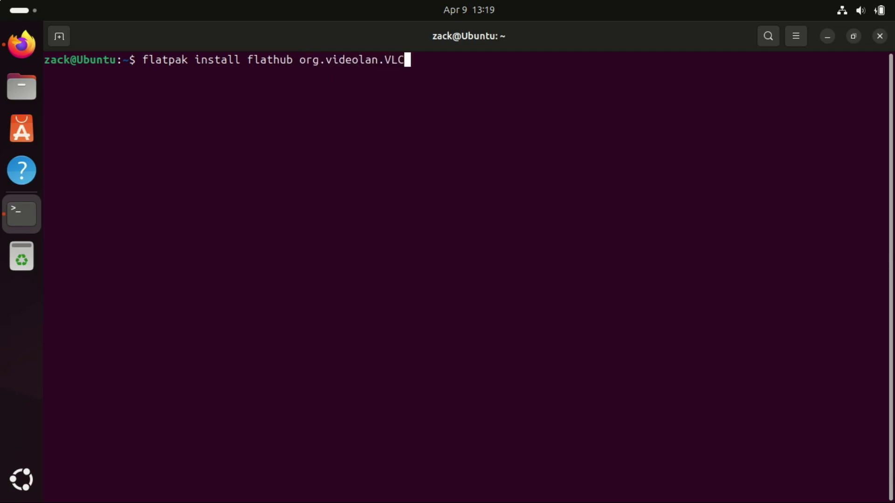
{"action": "key", "text": "Return"}
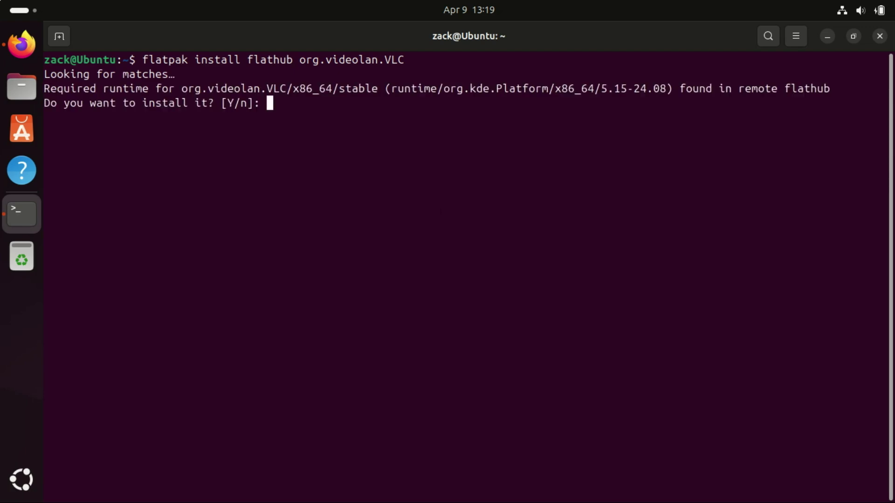
{"action": "type", "text": "y"}
{"action": "key", "text": "Return"}
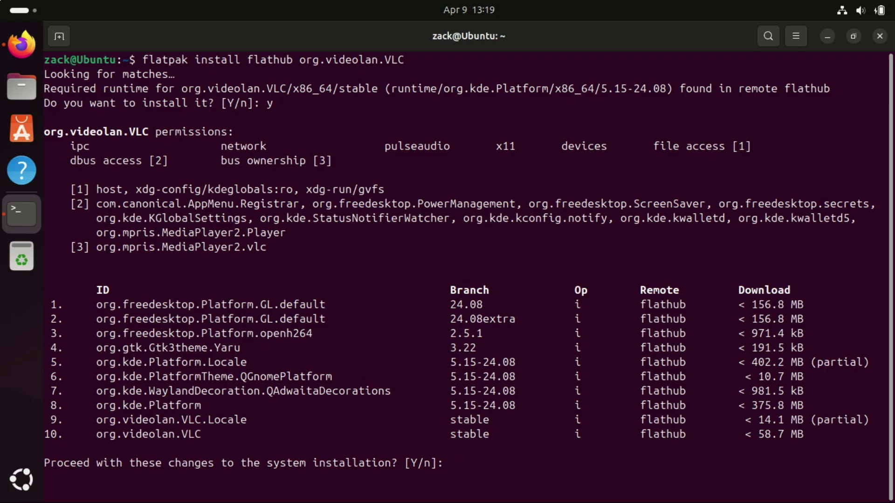
Decline the final install confirmation, clear the screen, and run flatpak list, which shows nothing
{"action": "type", "text": "n"}
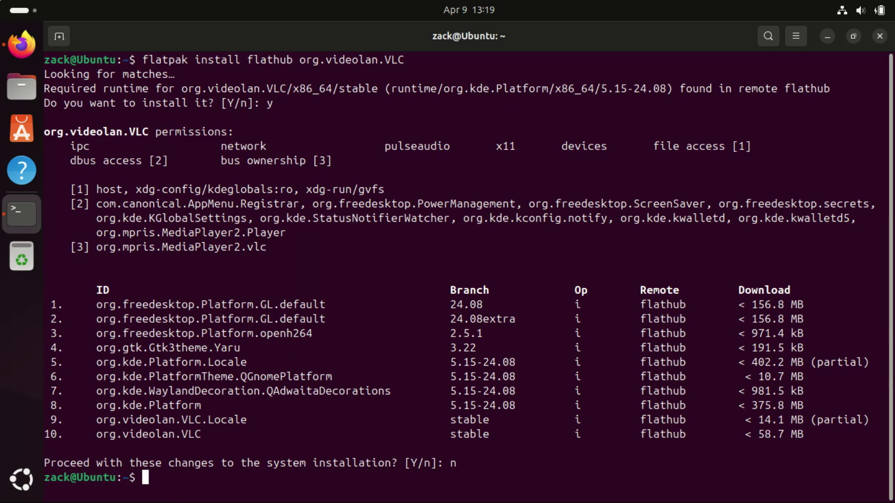
{"action": "type", "text": "clear"}
{"action": "key", "text": "Return"}
{"action": "type", "text": "flatpak list"}
{"action": "key", "text": "Return"}
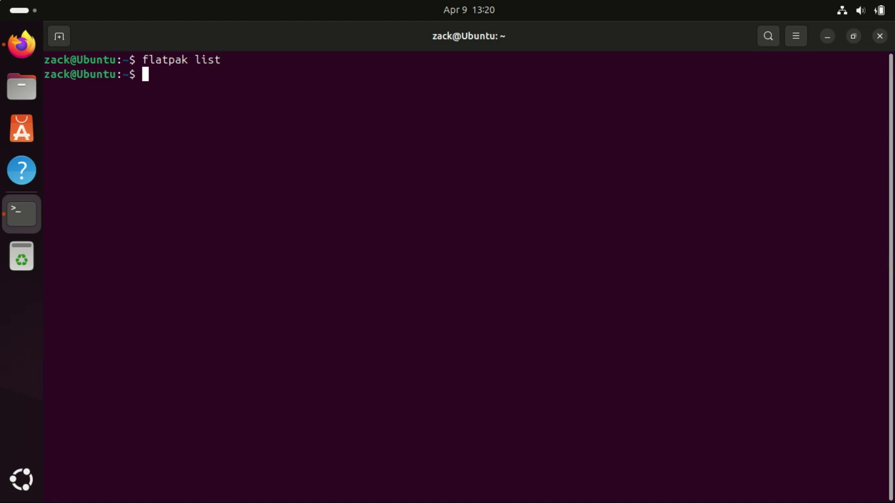
Clear the screen and install libfuse2t64 with sudo apt, entering the sudo password
{"action": "type", "text": "clear"}
{"action": "key", "text": "Return"}
{"action": "type", "text": "sudo apt install libfuse2t64"}
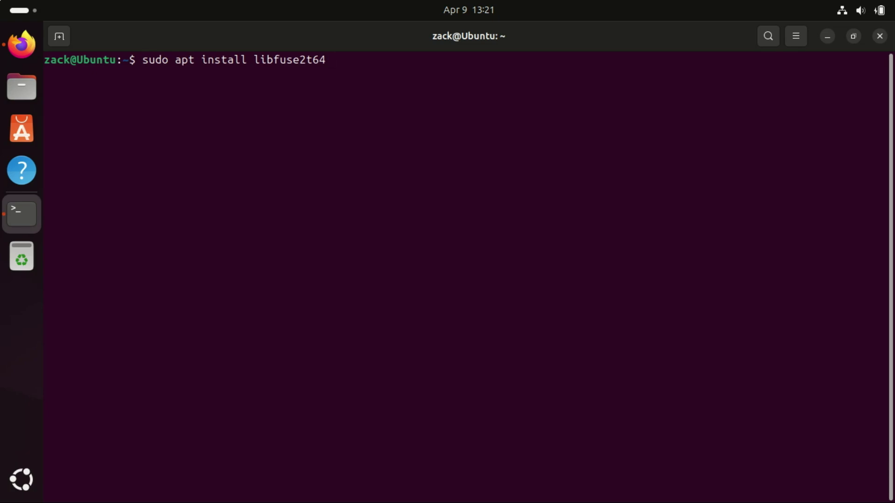
{"action": "key", "text": "Return"}
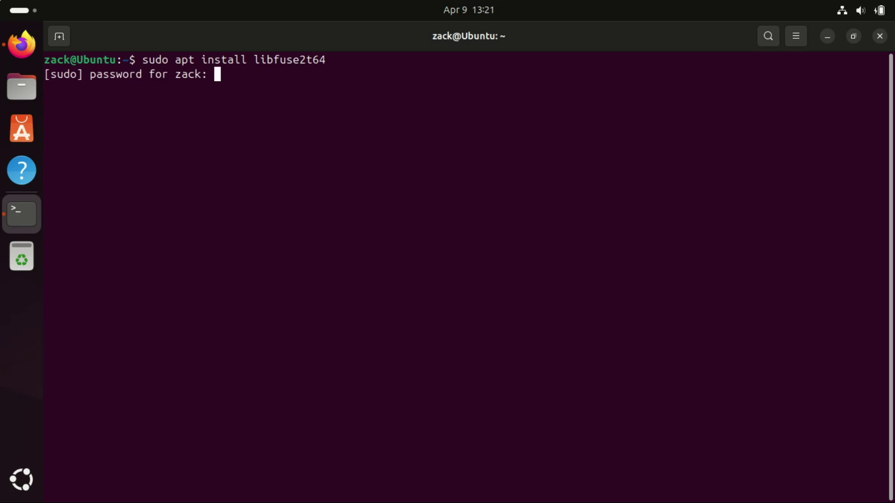
{"action": "key", "text": "Return"}
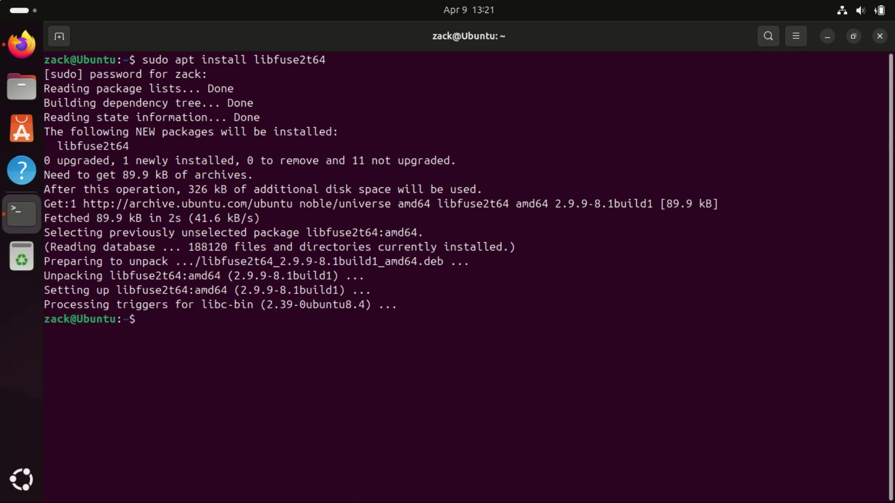
Install ubuntu-restricted-extras, confirming with y and choosing Yes on the Microsoft font licence
{"action": "type", "text": "clear"}
{"action": "key", "text": "Return"}
{"action": "type", "text": "sudo apt install ubuntu-restricted-extras"}
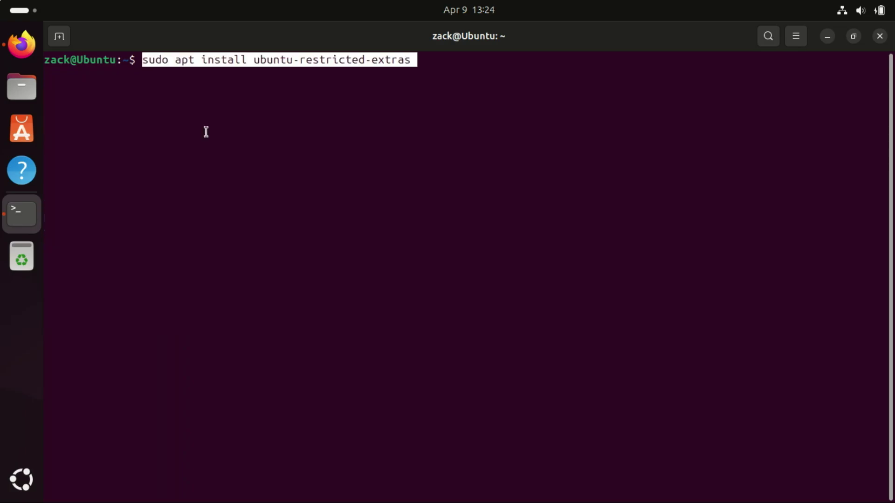
{"action": "key", "text": "Right"}
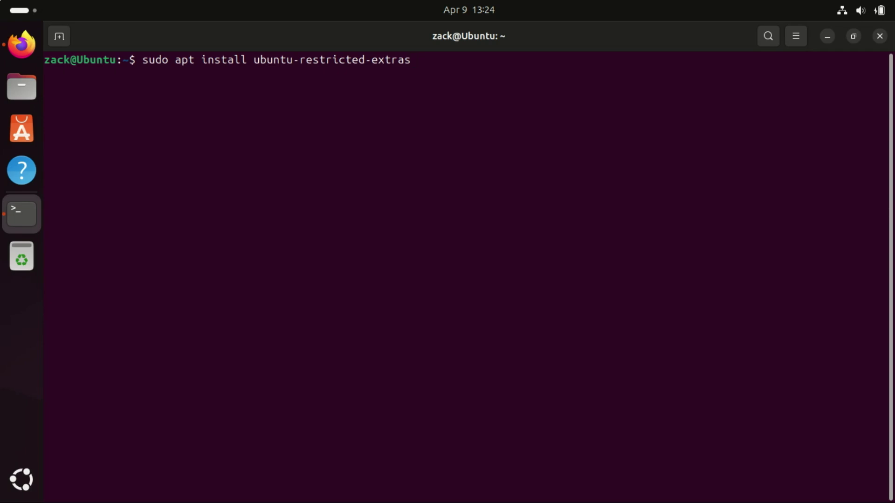
{"action": "key", "text": "Return"}
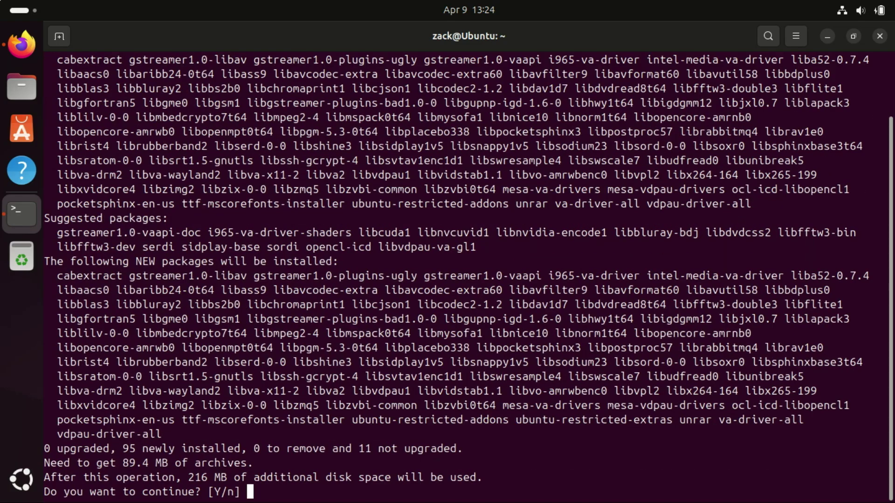
{"action": "type", "text": "y"}
{"action": "key", "text": "Return"}
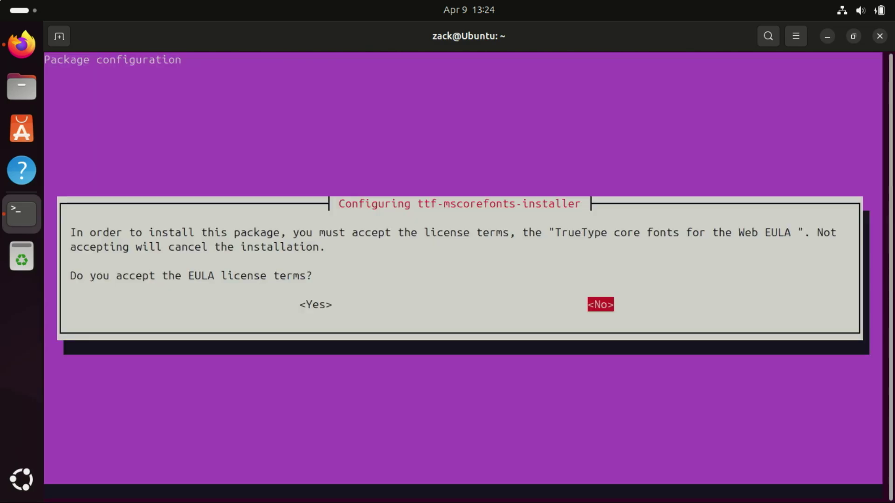
{"action": "key", "text": "Left"}
{"action": "key", "text": "Return"}
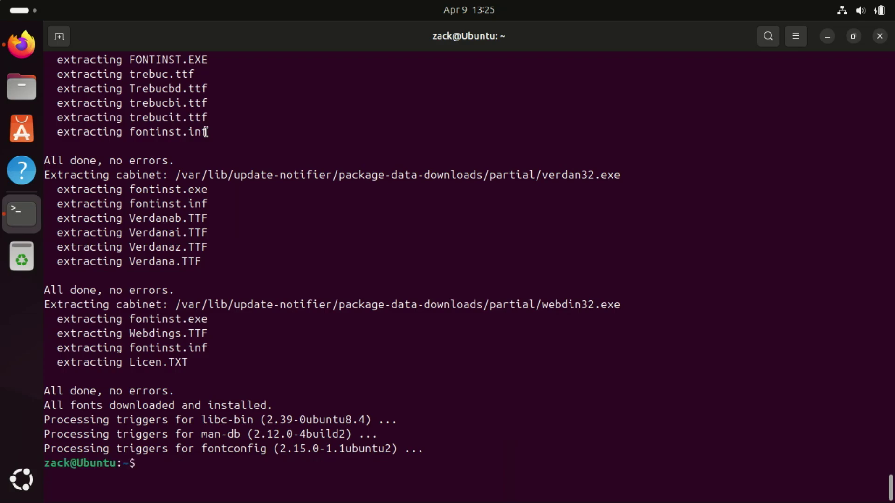
Clear the screen and check current dock behaviour by minimizing and restoring the terminal
{"action": "type", "text": "clear"}
{"action": "key", "text": "Return"}
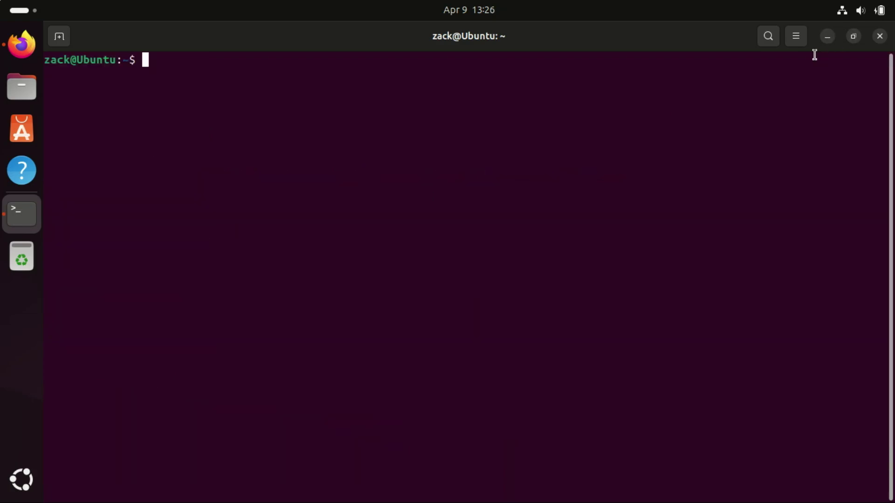
{"action": "left_click", "coordinate": [827, 36]}
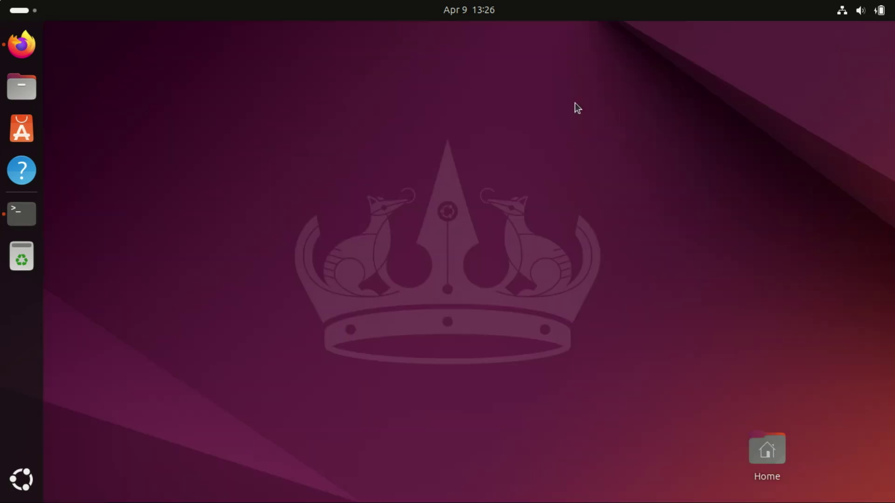
{"action": "left_click", "coordinate": [16, 226]}
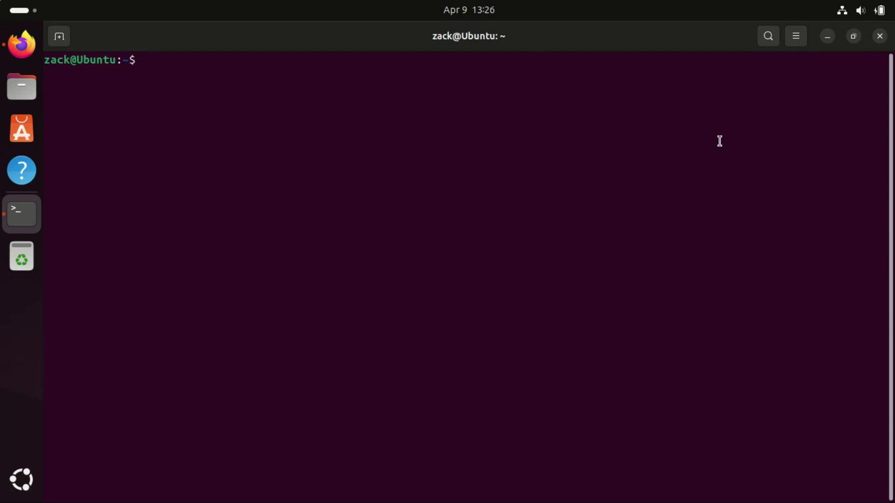
{"action": "left_click", "coordinate": [827, 37]}
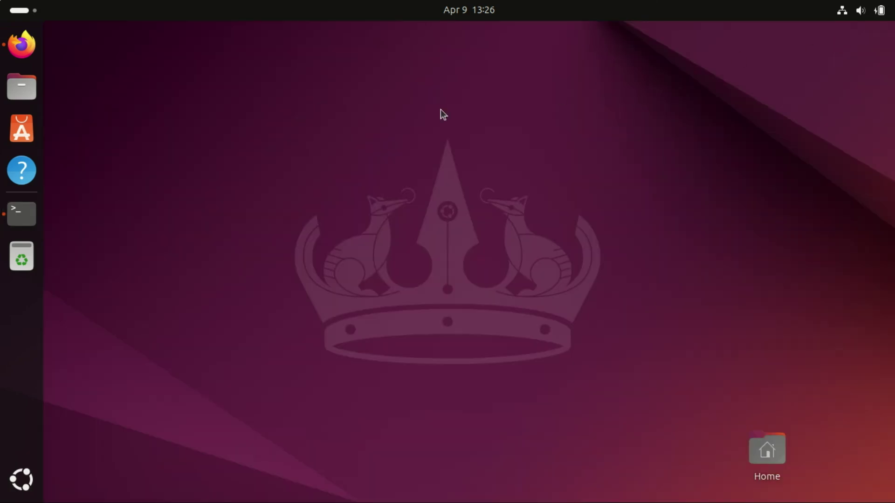
{"action": "left_click", "coordinate": [29, 219]}
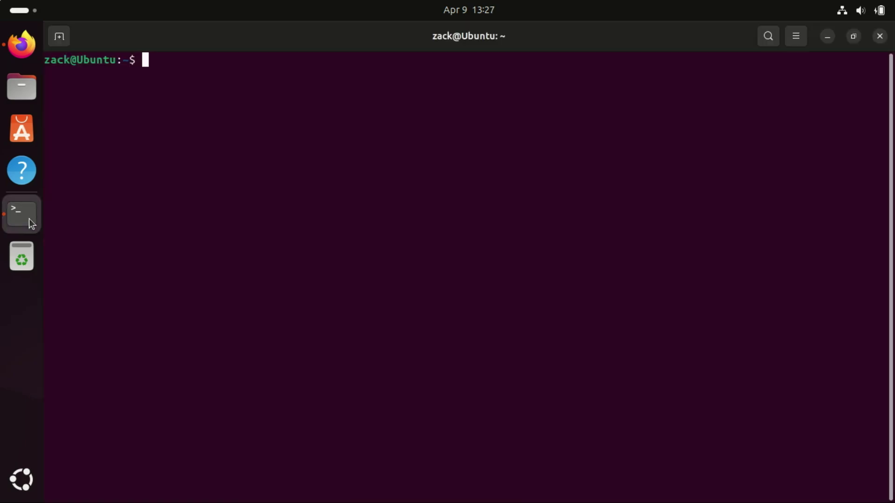
Set dash-to-dock click-action to 'minimize' via gsettings and test it with the dock Terminal icon
{"action": "type", "text": "gsettings set org.gnome.shell.extensions.dash-to-dock click-action 'minimize'"}
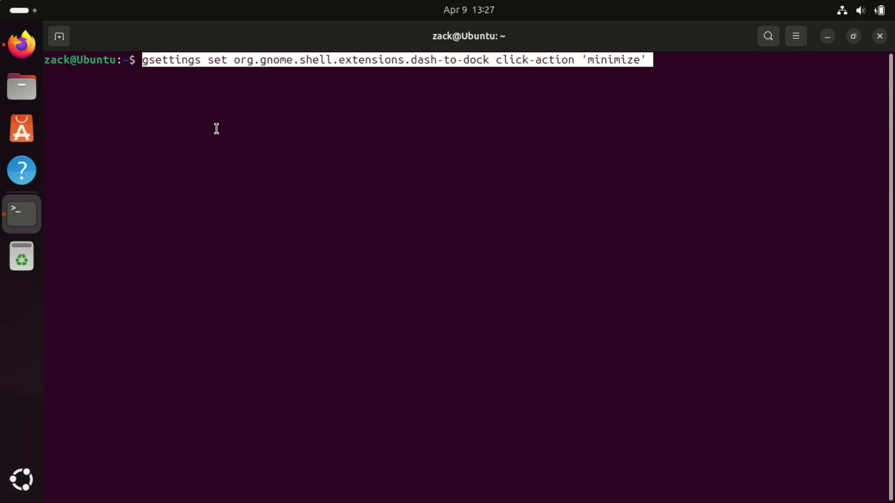
{"action": "key", "text": "Return"}
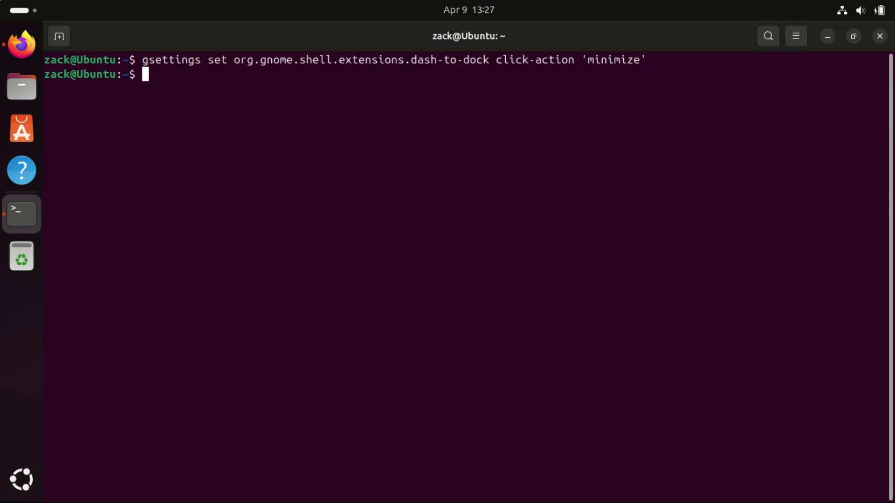
{"action": "left_click", "coordinate": [823, 40]}
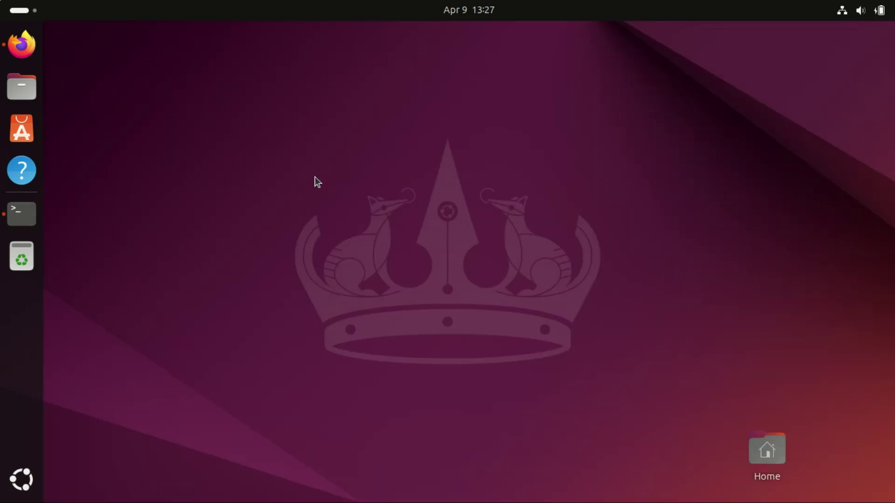
{"action": "left_click", "coordinate": [16, 205]}
{"action": "left_click", "coordinate": [15, 205]}
{"action": "left_click", "coordinate": [16, 205]}
{"action": "left_click", "coordinate": [15, 205]}
{"action": "left_click", "coordinate": [15, 205]}
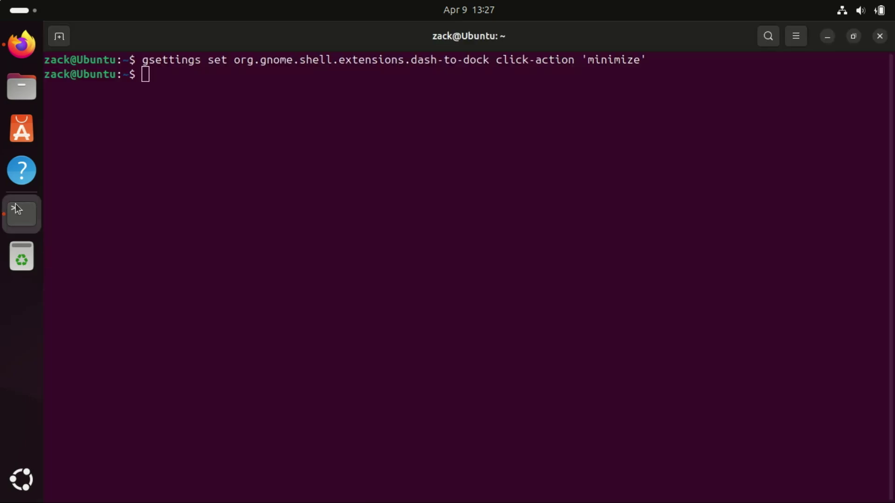
{"action": "left_click", "coordinate": [15, 205]}
{"action": "left_click", "coordinate": [15, 205]}
{"action": "left_click", "coordinate": [15, 205]}
{"action": "left_click", "coordinate": [16, 205]}
{"action": "left_click", "coordinate": [15, 205]}
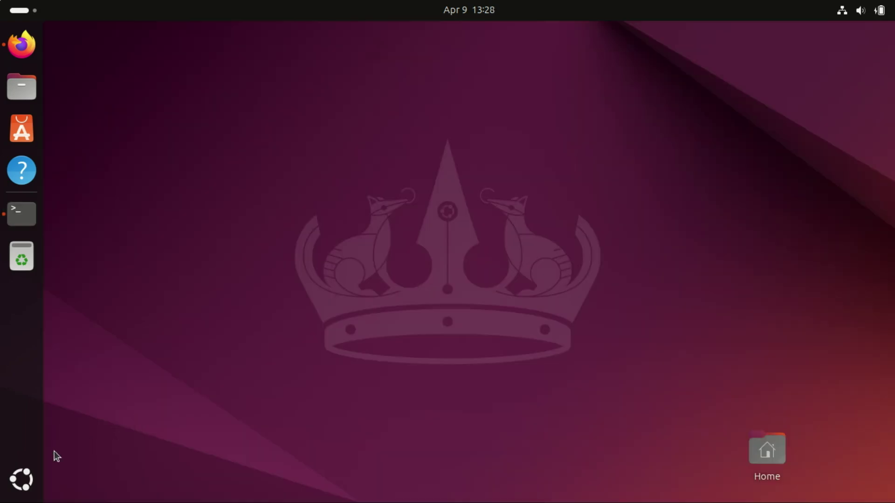
Launch Settings from the app grid by searching 'sett', and maximize its window
{"action": "left_click", "coordinate": [21, 479]}
{"action": "left_click", "coordinate": [441, 48]}
{"action": "type", "text": "sett"}
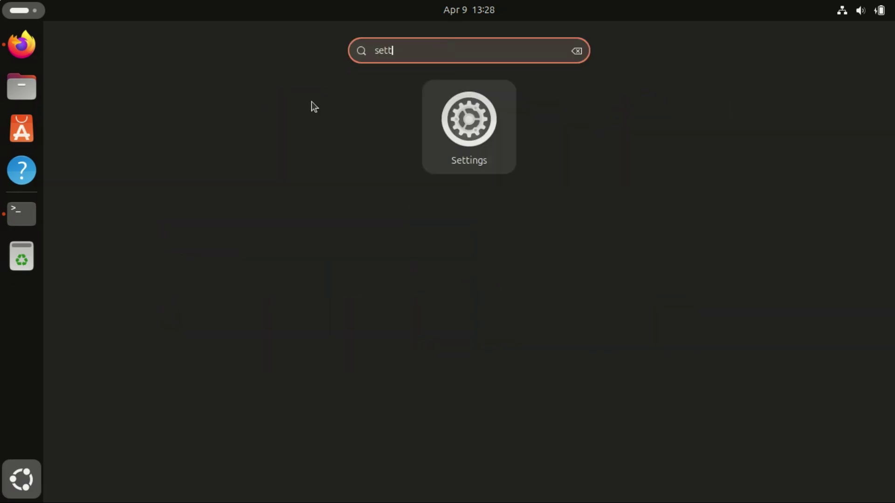
{"action": "left_click", "coordinate": [454, 121]}
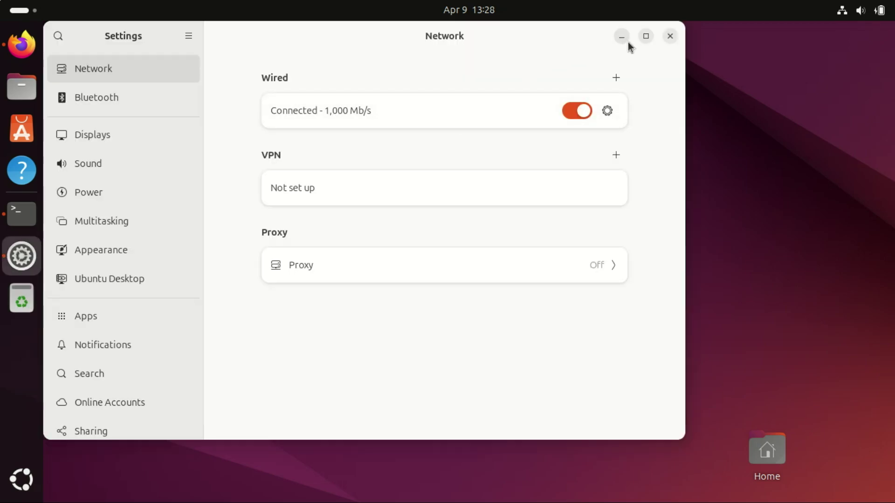
{"action": "left_click", "coordinate": [646, 36]}
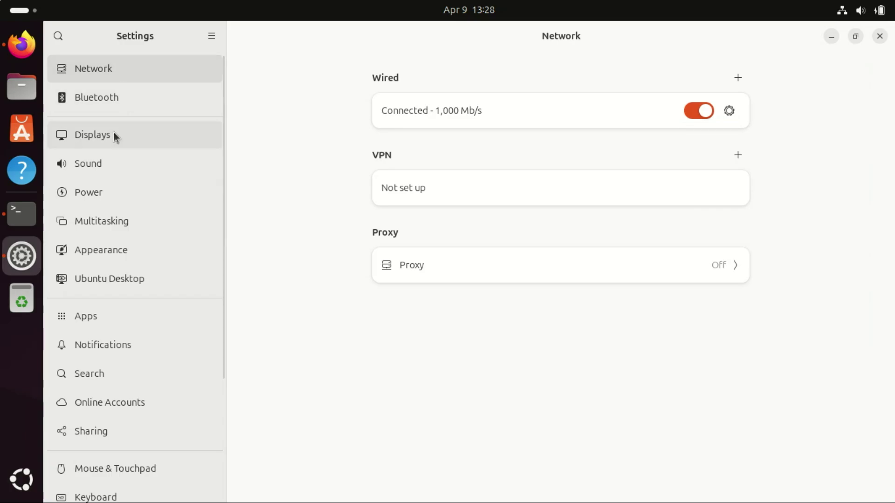
On the Ubuntu Desktop page, shrink the dock icons and move the dock to the bottom
{"action": "left_click", "coordinate": [109, 283]}
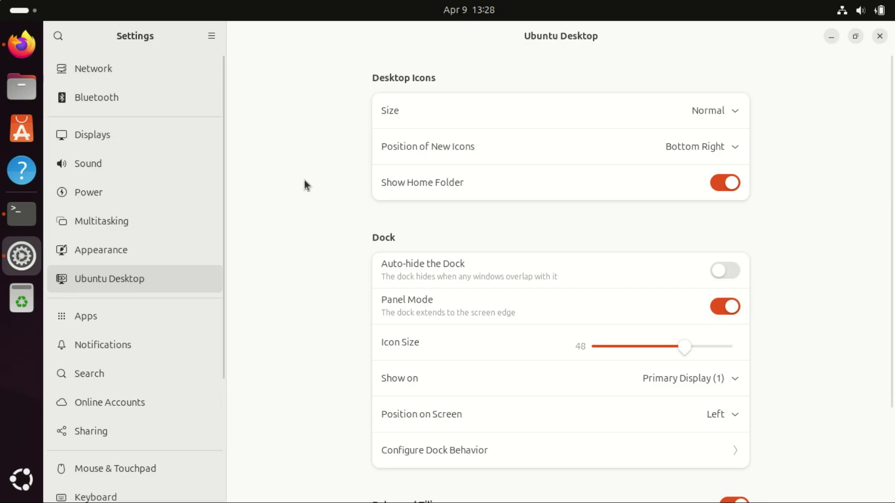
{"action": "left_click_drag", "start_coordinate": [684, 349], "coordinate": [719, 349]}
{"action": "scroll", "coordinate": [724, 336], "scroll_direction": "down", "scroll_amount": 4}
{"action": "left_click", "coordinate": [732, 315]}
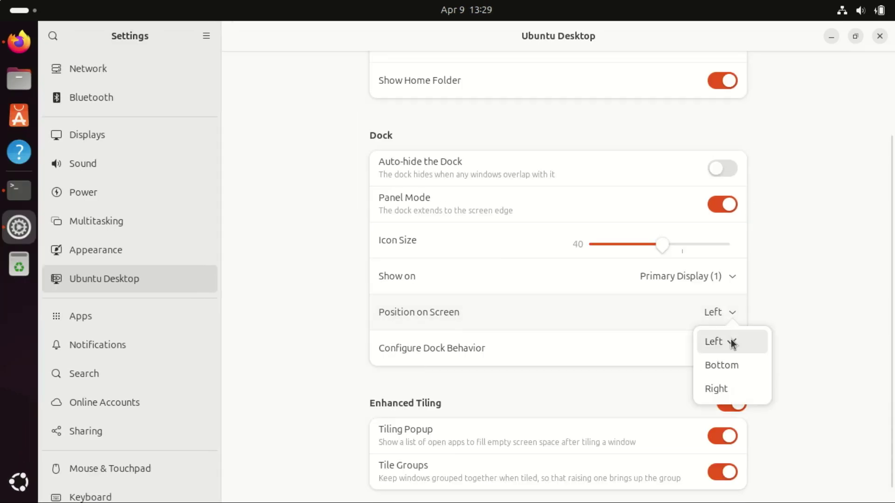
{"action": "left_click", "coordinate": [730, 366]}
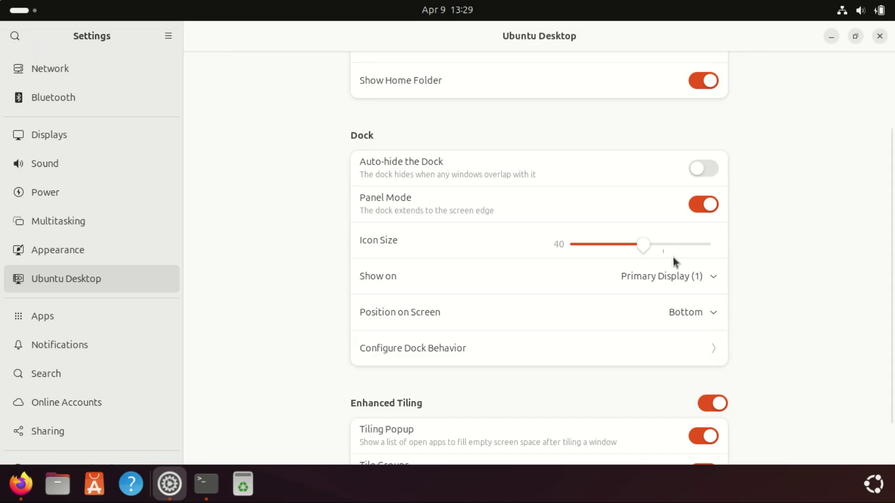
{"action": "left_click_drag", "start_coordinate": [642, 247], "coordinate": [617, 250]}
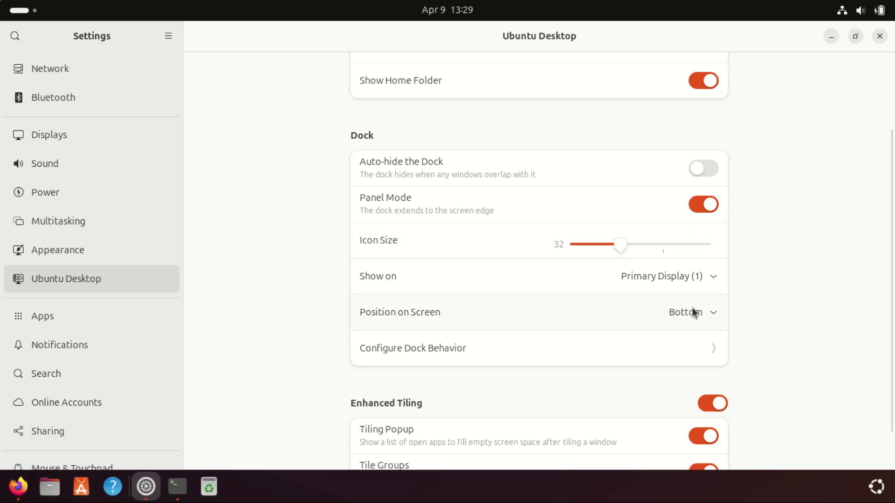
Try the dock on the left and right edges, finally settling it on the left
{"action": "left_click", "coordinate": [712, 311]}
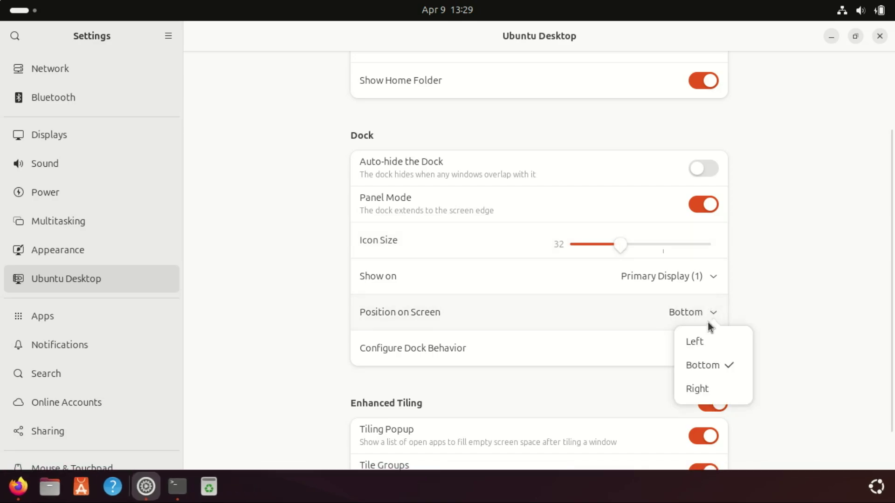
{"action": "left_click", "coordinate": [704, 340]}
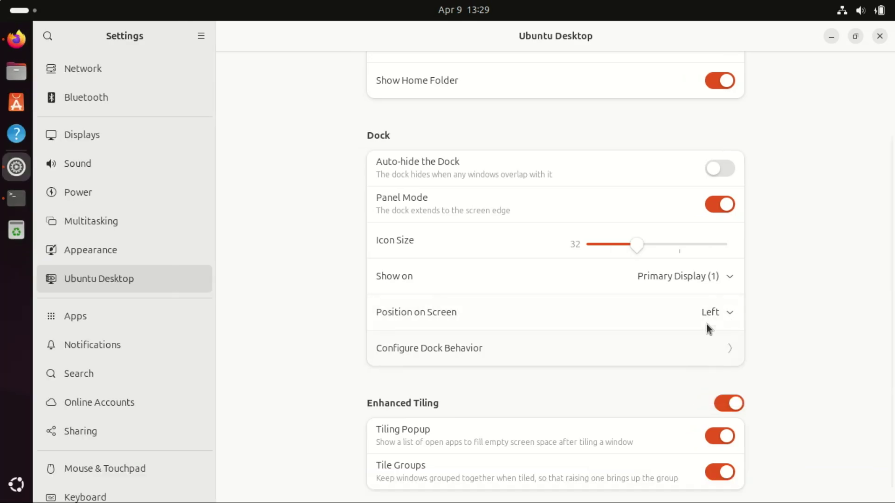
{"action": "left_click", "coordinate": [706, 325]}
{"action": "left_click", "coordinate": [718, 389]}
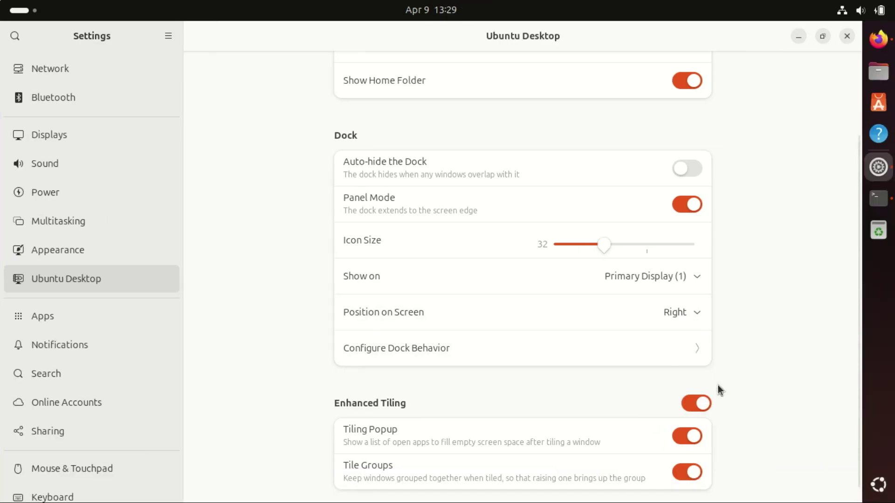
{"action": "left_click", "coordinate": [697, 316]}
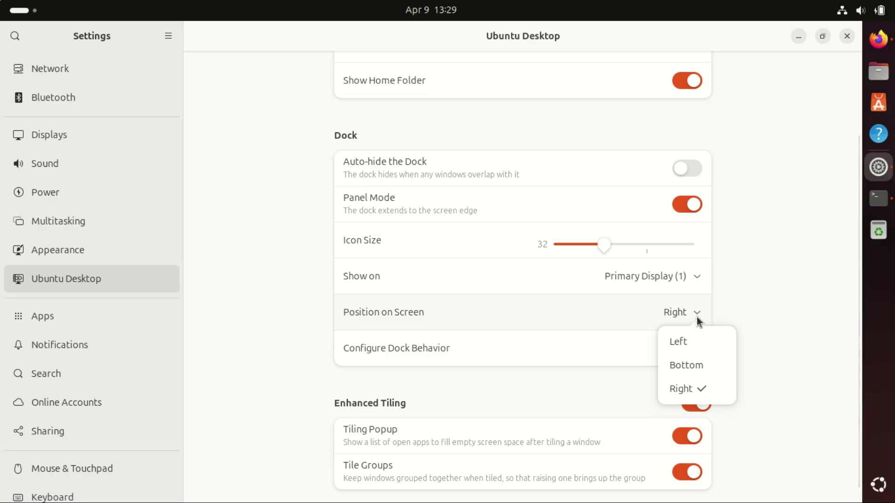
{"action": "left_click", "coordinate": [690, 344]}
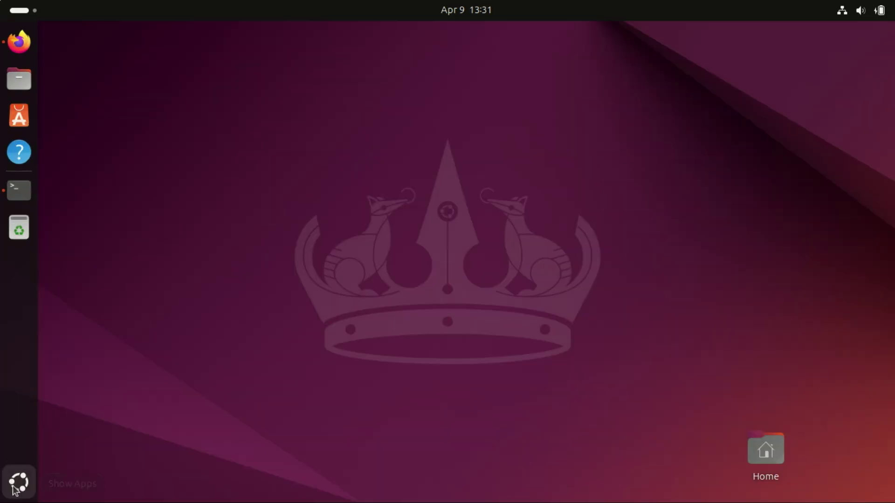
Open App Center by searching 'soft' in the application overview
{"action": "left_click", "coordinate": [15, 487]}
{"action": "left_click", "coordinate": [393, 52]}
{"action": "type", "text": "so"}
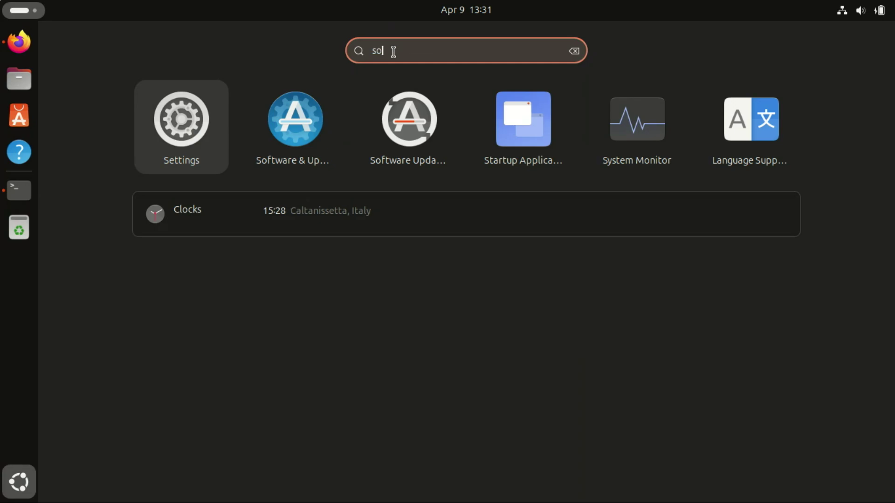
{"action": "type", "text": "ft"}
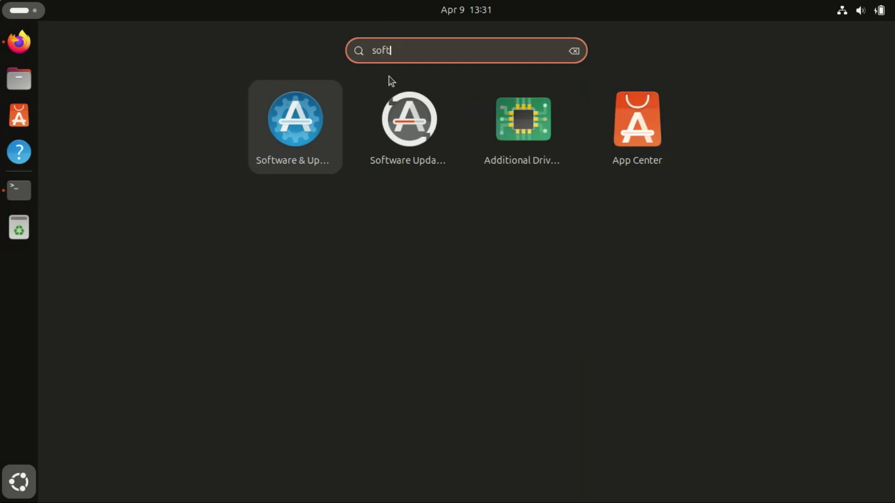
{"action": "left_click", "coordinate": [614, 110]}
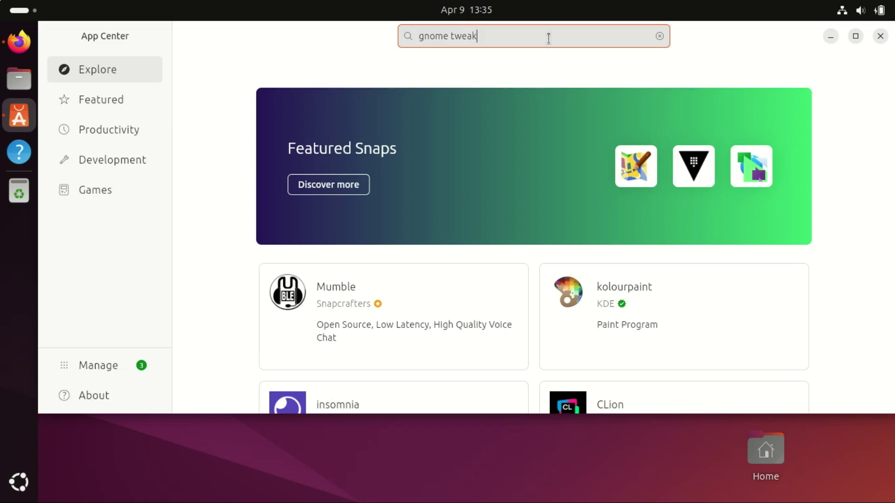
Install GNOME Tweaks from its App Center page, authorising with the account password
{"action": "key", "text": "BackSpace"}
{"action": "key", "text": "BackSpace"}
{"action": "key", "text": "BackSpace"}
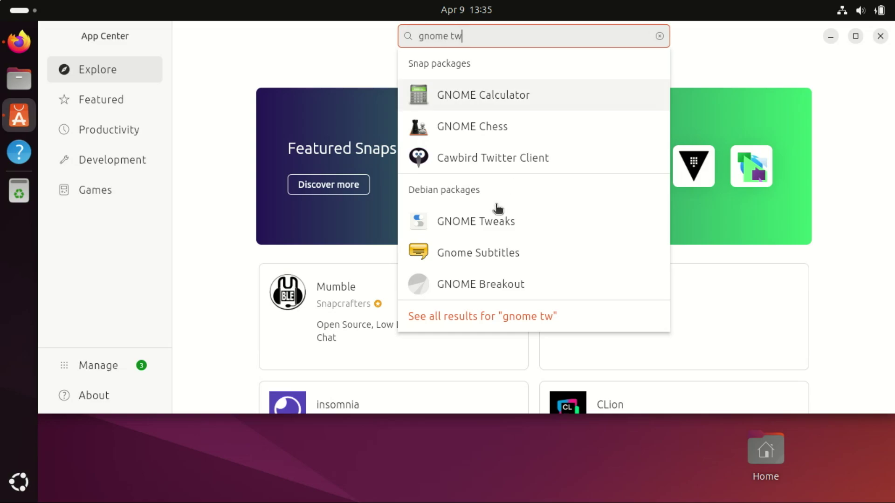
{"action": "left_click", "coordinate": [491, 230]}
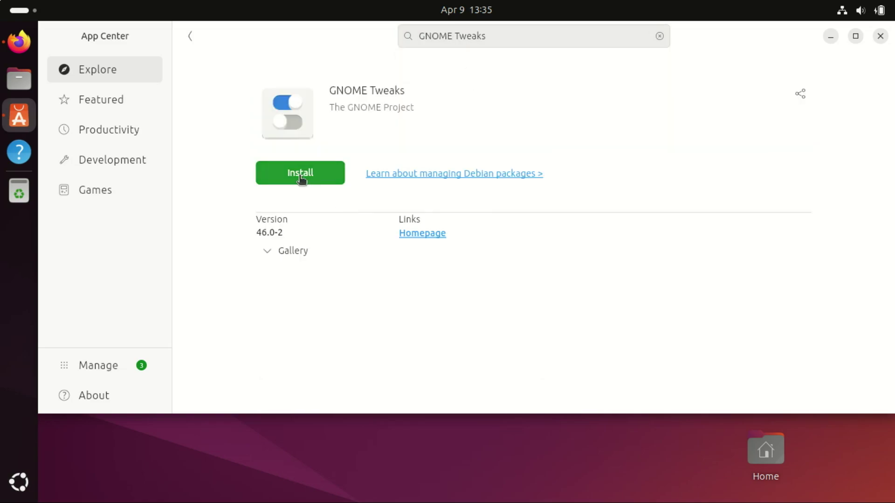
{"action": "left_click", "coordinate": [300, 180]}
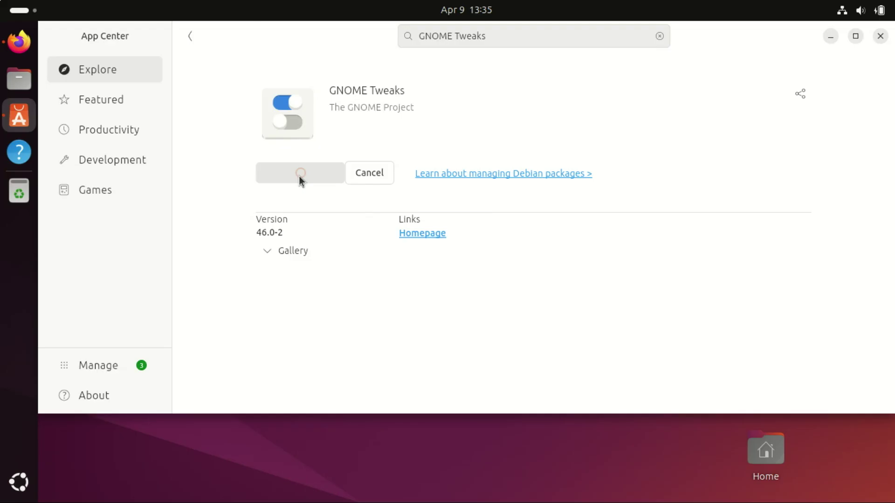
{"action": "type", "text": "*********"}
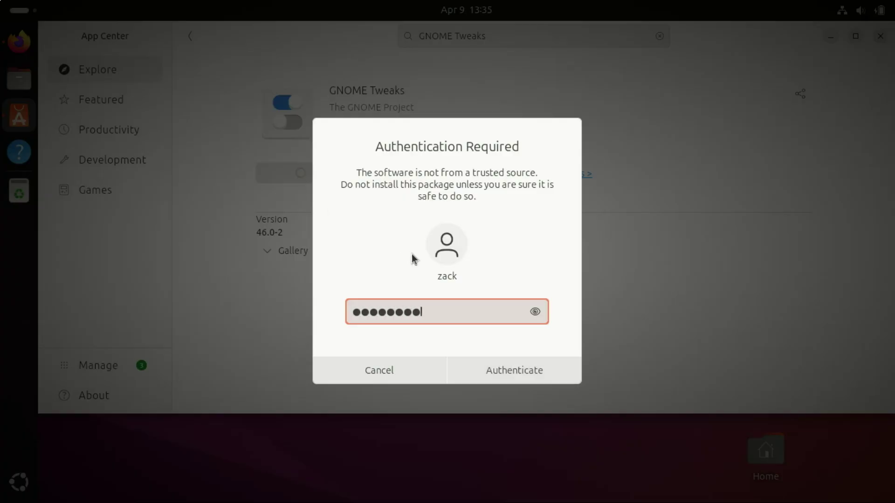
{"action": "key", "text": "Return"}
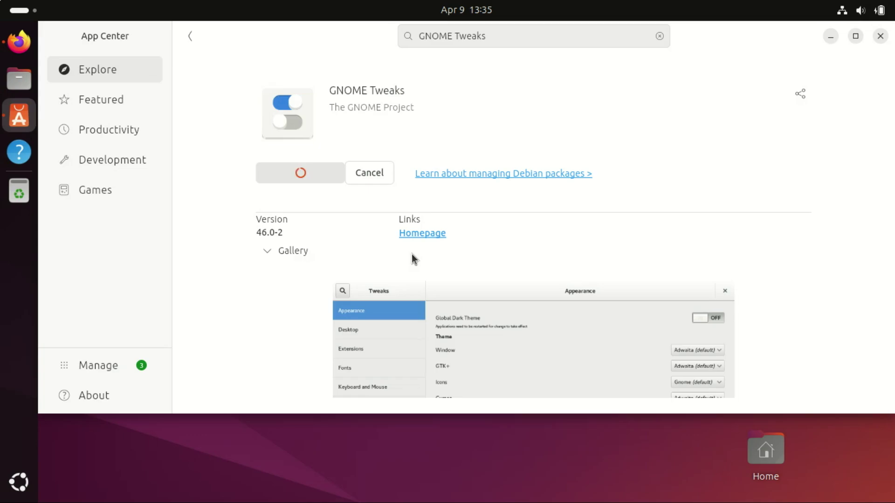
{"action": "left_click", "coordinate": [17, 483]}
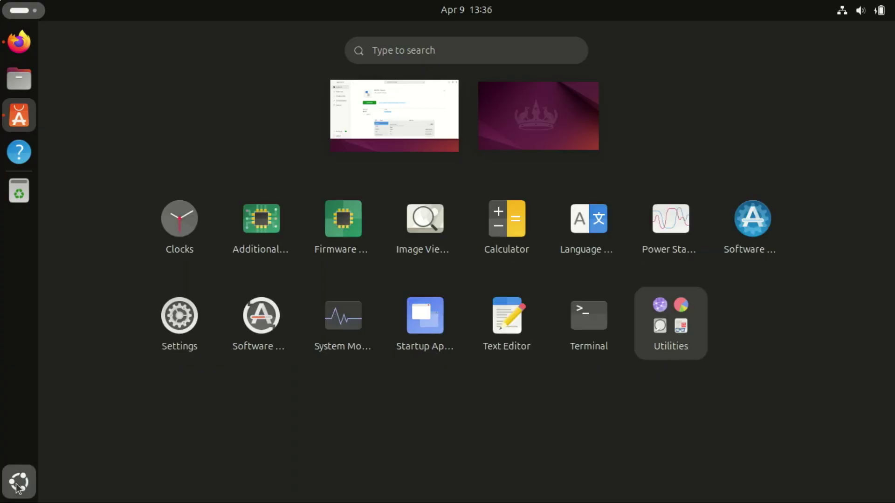
{"action": "type", "text": "twe"}
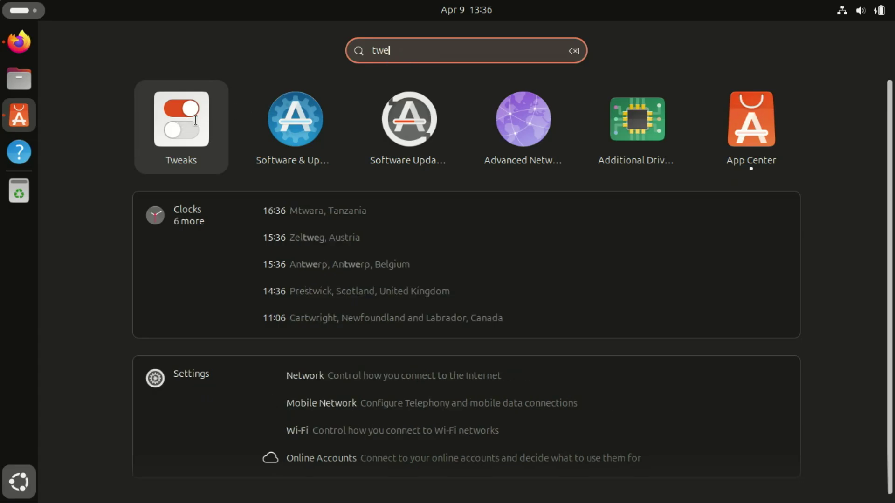
{"action": "left_click", "coordinate": [471, 125]}
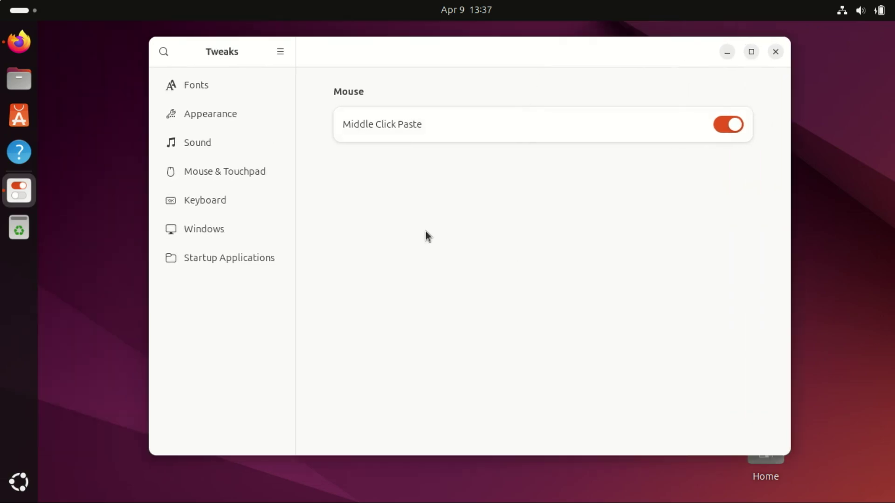
{"action": "left_click", "coordinate": [214, 89]}
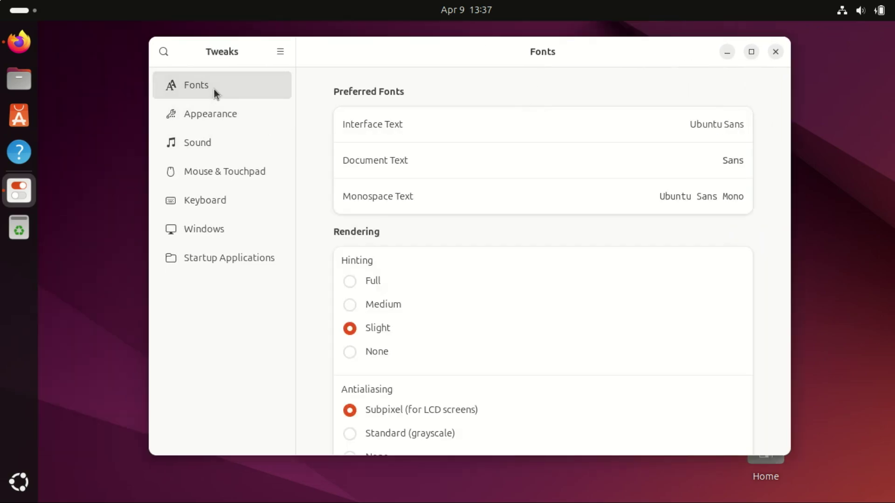
{"action": "scroll", "coordinate": [552, 219], "scroll_direction": "down", "scroll_amount": 5}
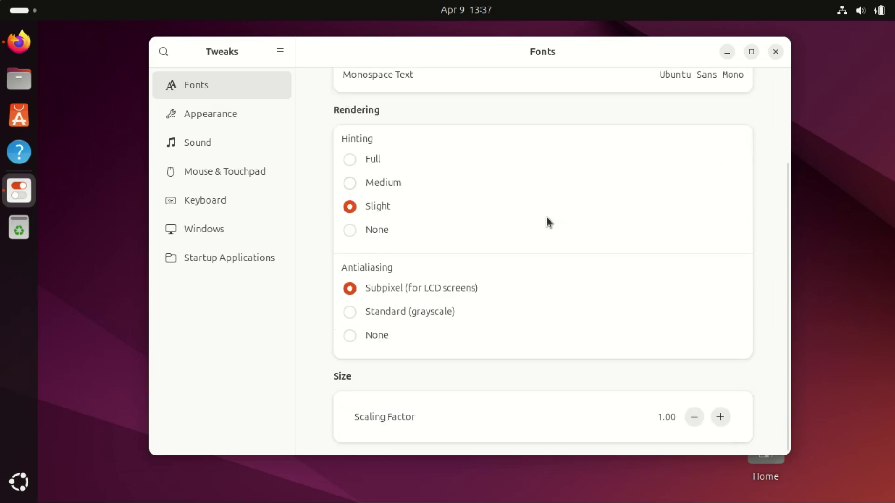
{"action": "left_click", "coordinate": [226, 119]}
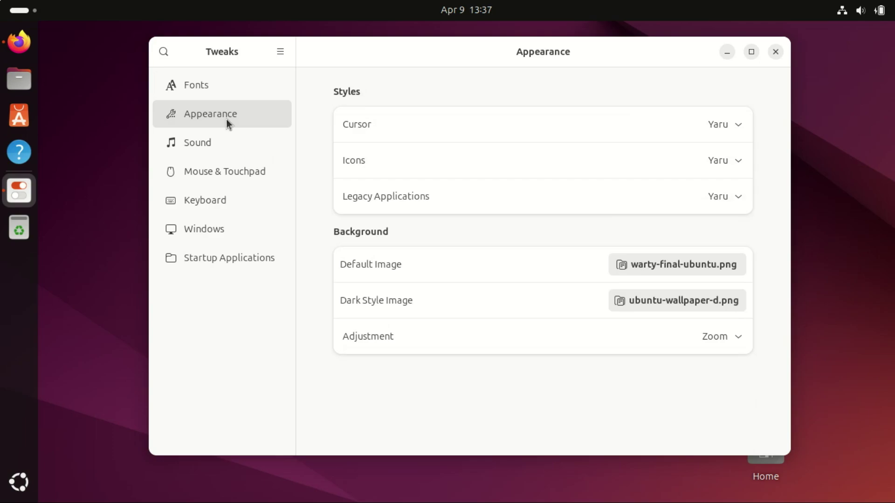
{"action": "left_click", "coordinate": [227, 146]}
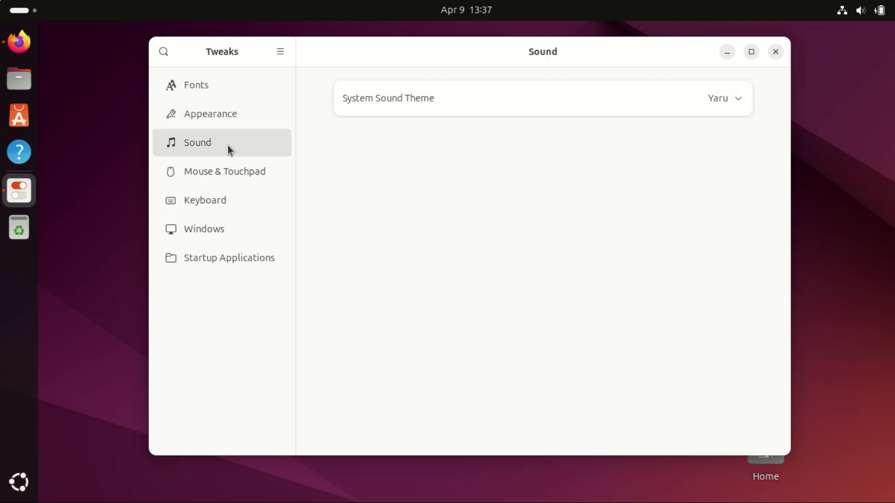
{"action": "left_click", "coordinate": [223, 172]}
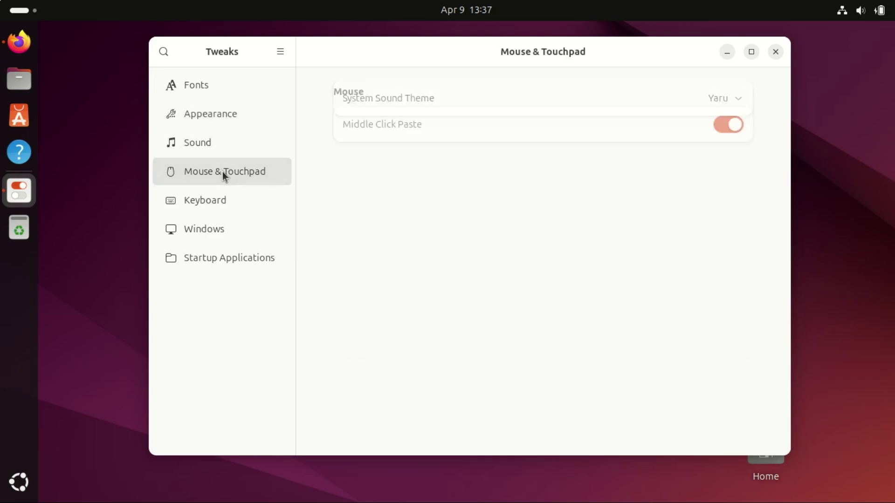
{"action": "left_click", "coordinate": [218, 203]}
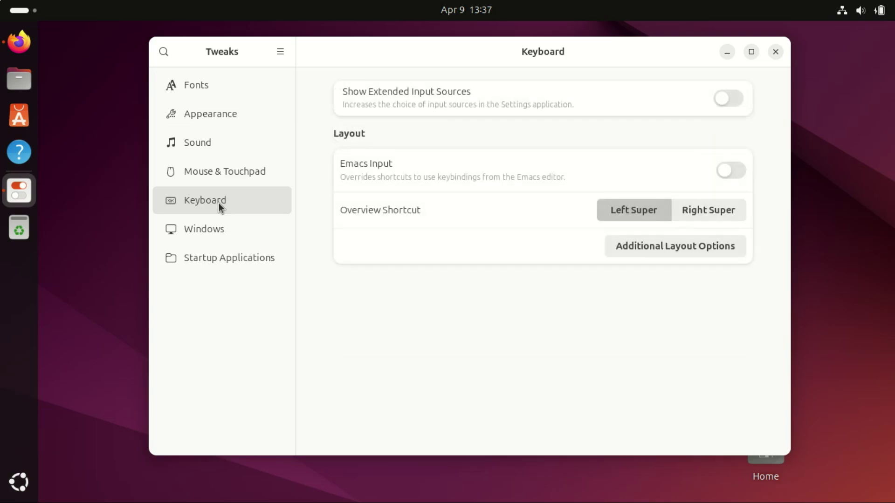
{"action": "left_click", "coordinate": [214, 238]}
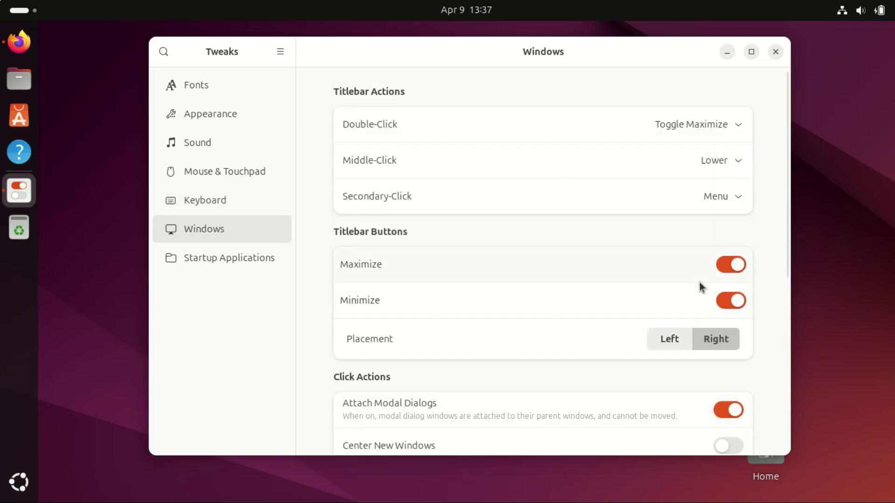
{"action": "scroll", "coordinate": [699, 281], "scroll_direction": "down", "scroll_amount": 2}
{"action": "scroll", "coordinate": [697, 279], "scroll_direction": "down", "scroll_amount": 3}
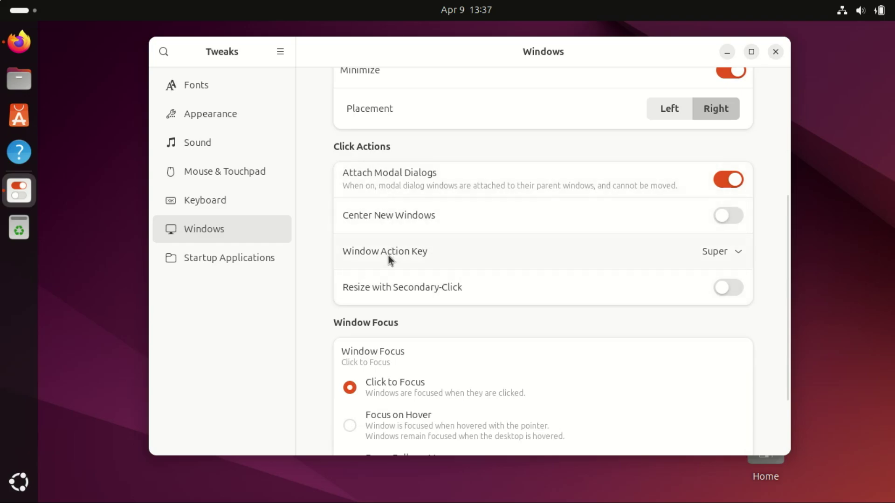
{"action": "scroll", "coordinate": [513, 286], "scroll_direction": "down", "scroll_amount": 4}
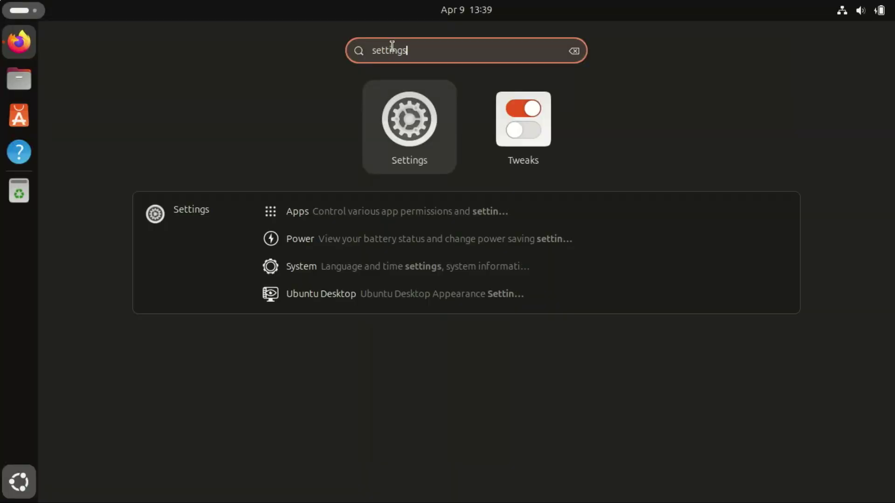
In Settings Displays, toggle Fractional Scaling, discard the pending change, and leave it switched off
{"action": "left_click", "coordinate": [441, 163]}
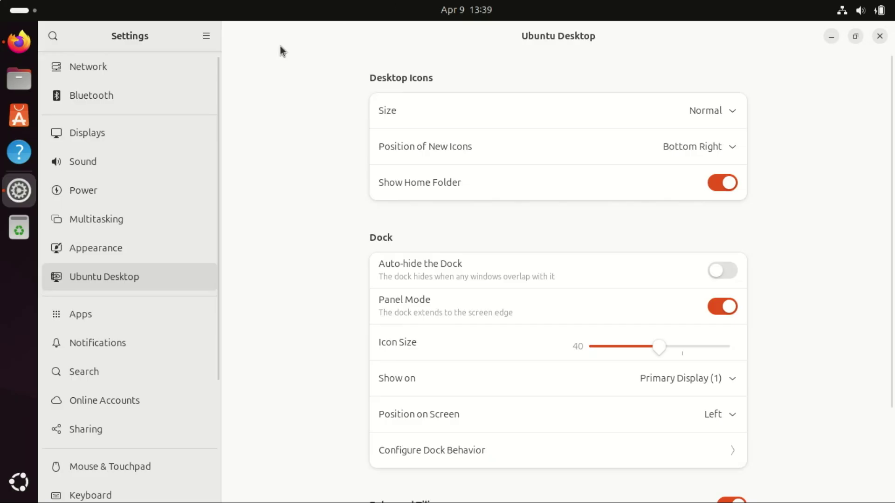
{"action": "left_click", "coordinate": [118, 136]}
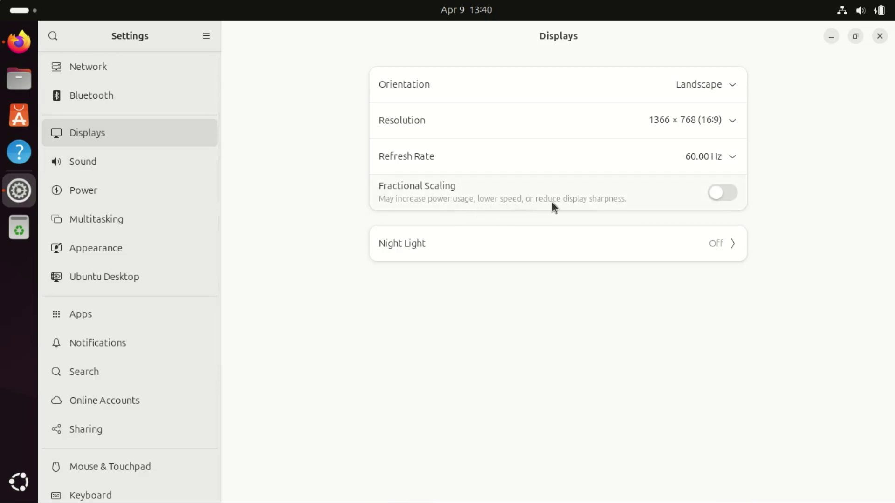
{"action": "left_click", "coordinate": [728, 192]}
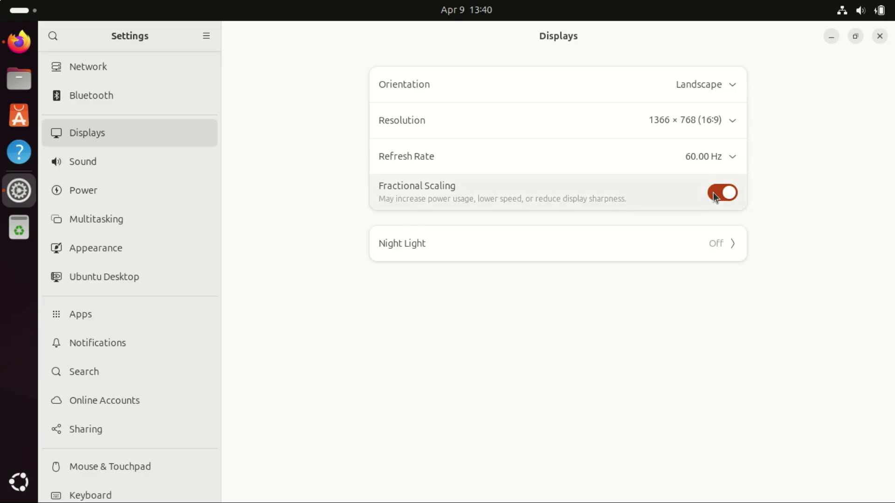
{"action": "left_click", "coordinate": [713, 193]}
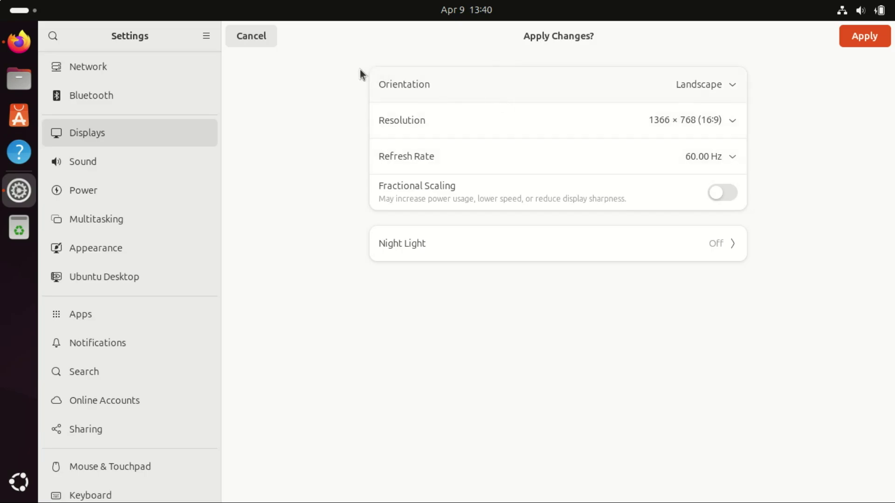
{"action": "left_click", "coordinate": [255, 38]}
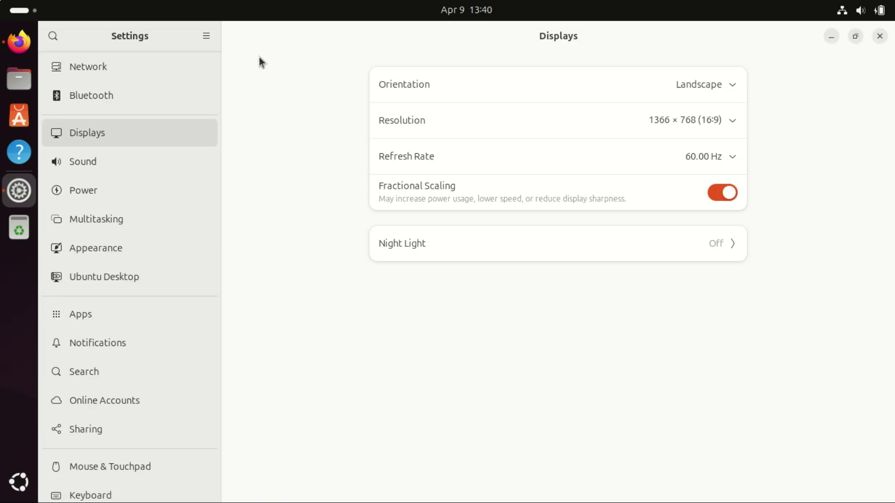
{"action": "left_click", "coordinate": [719, 193]}
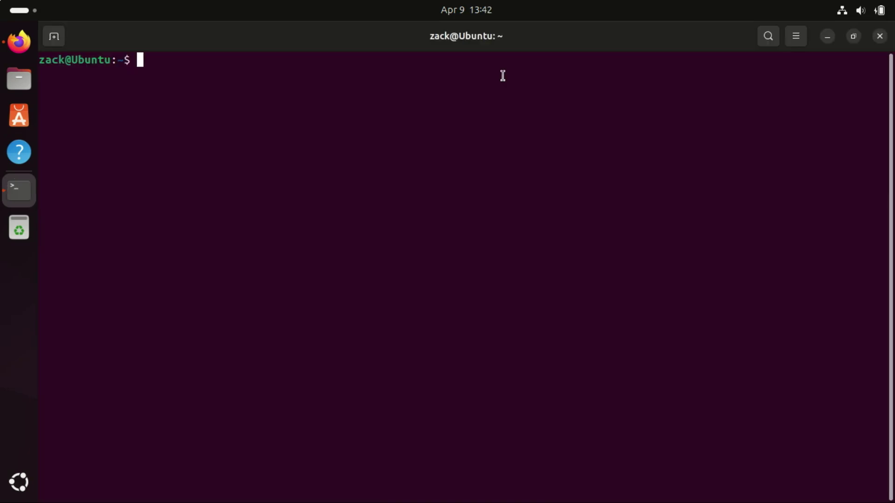
Check the firewall with sudo ufw status, entering the administrator password
{"action": "type", "text": "sudo ufw sta"}
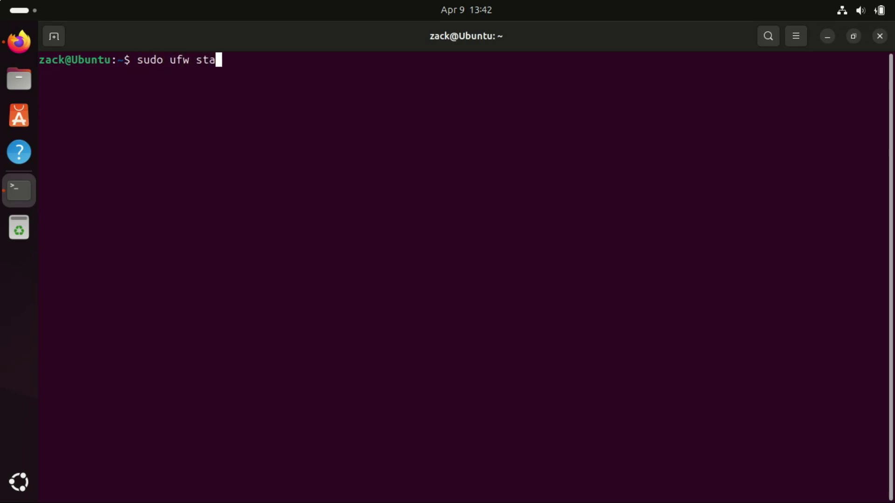
{"action": "type", "text": "tus"}
{"action": "key", "text": "Return"}
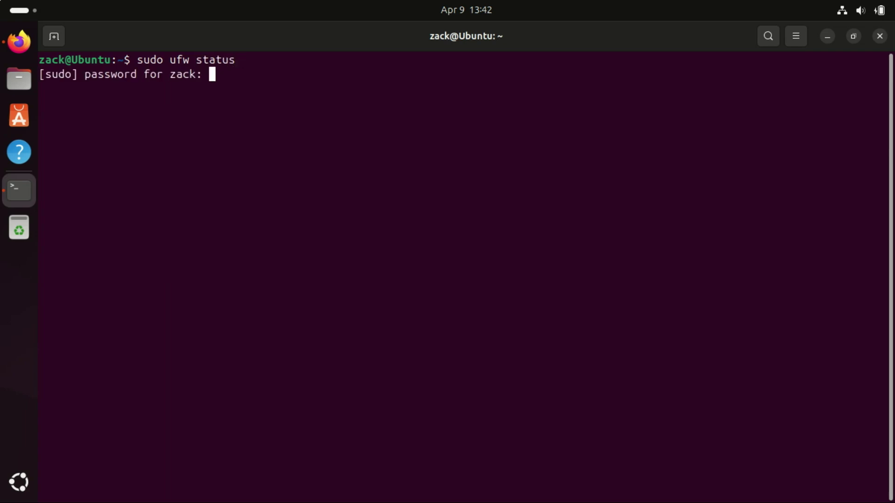
{"action": "key", "text": "Return"}
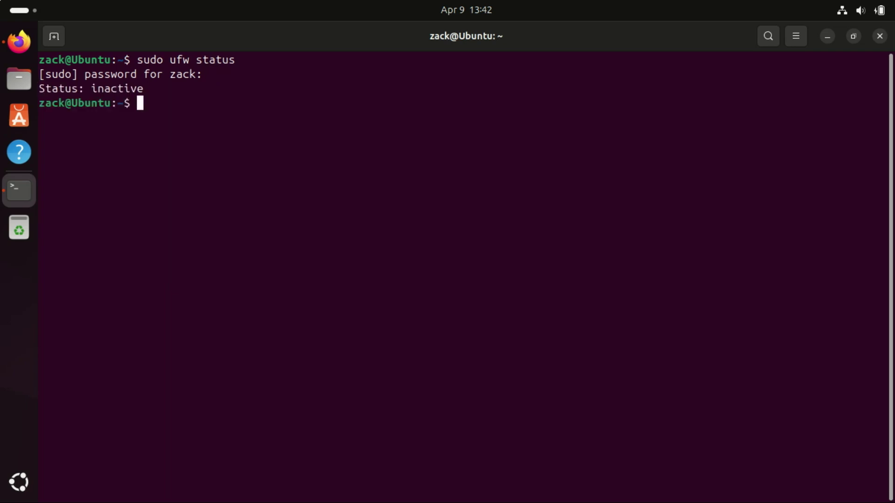
Enable the firewall with sudo ufw enable and rerun the status check to confirm it's active
{"action": "type", "text": "sudo uf"}
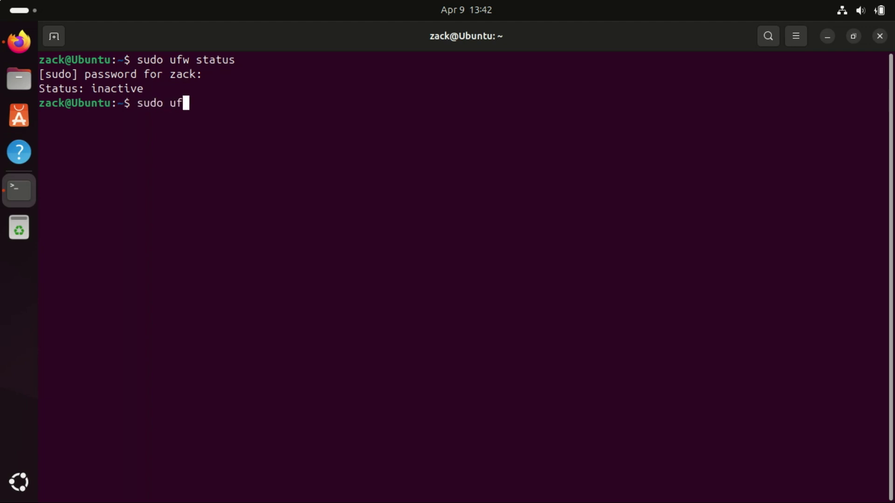
{"action": "type", "text": "w enB"}
{"action": "key", "text": "BackSpace"}
{"action": "type", "text": "able"}
{"action": "key", "text": "Return"}
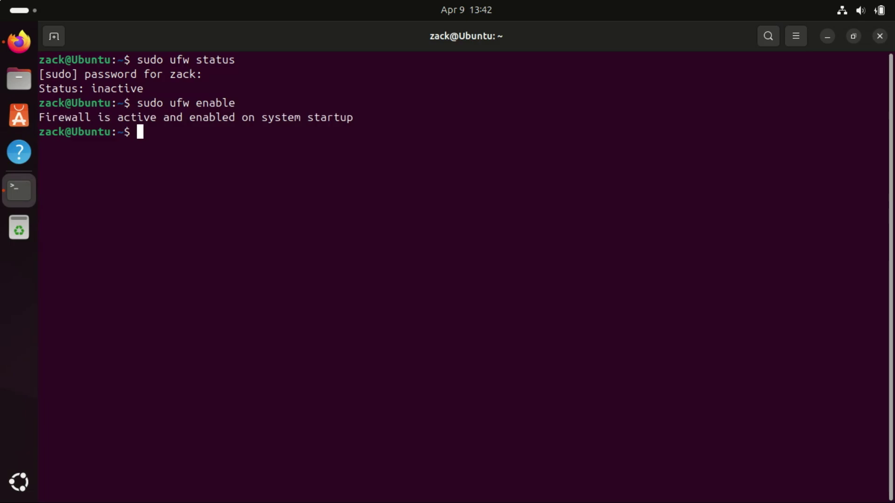
{"action": "key", "text": "Up"}
{"action": "key", "text": "Up"}
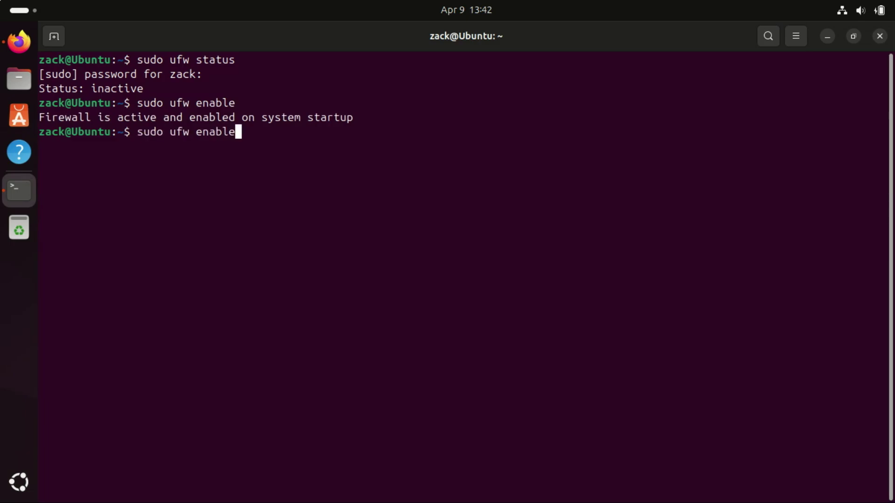
{"action": "key", "text": "Return"}
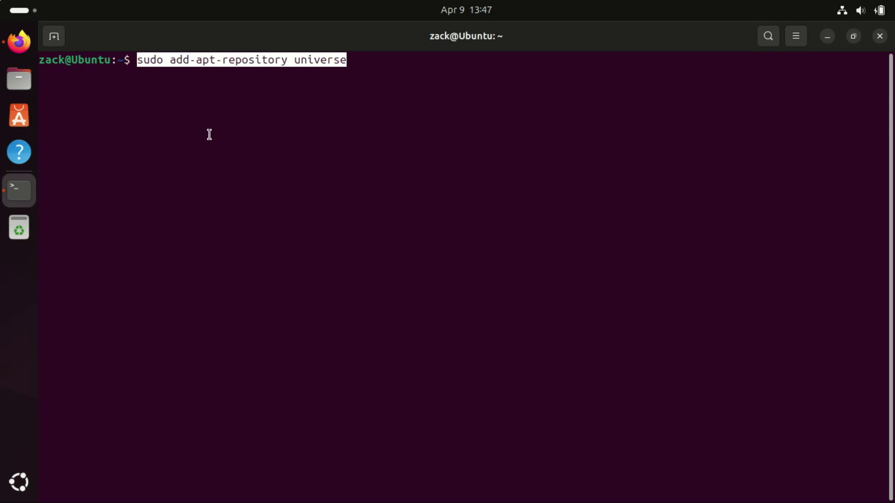
Enable the universe repository, clear the screen, and install gufw with sudo apt install gufw
{"action": "key", "text": "End"}
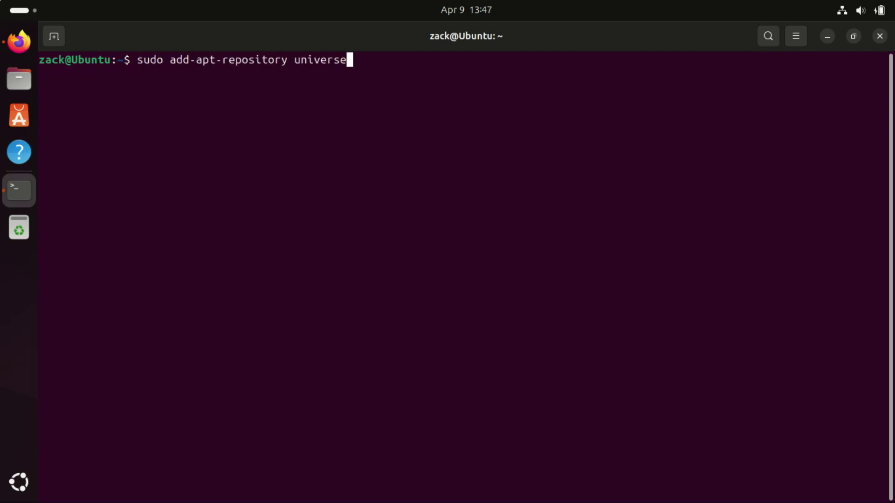
{"action": "key", "text": "Return"}
{"action": "key", "text": "Return"}
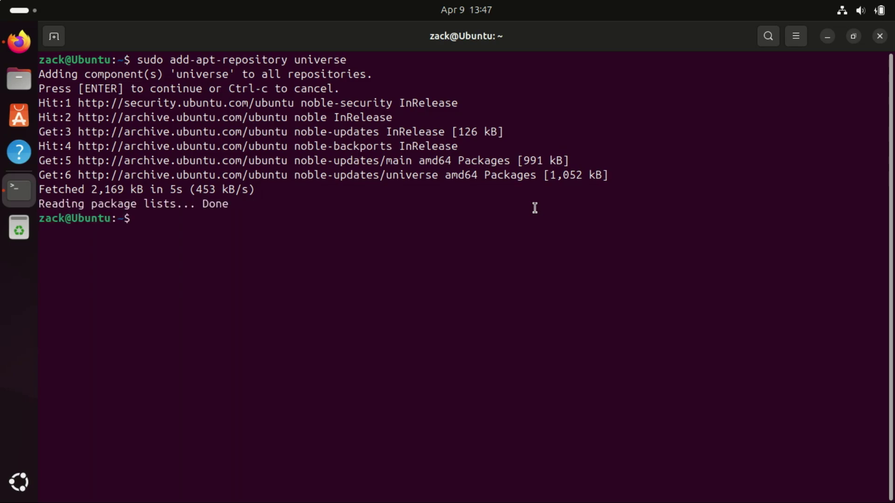
{"action": "type", "text": "clearf"}
{"action": "key", "text": "BackSpace"}
{"action": "key", "text": "Return"}
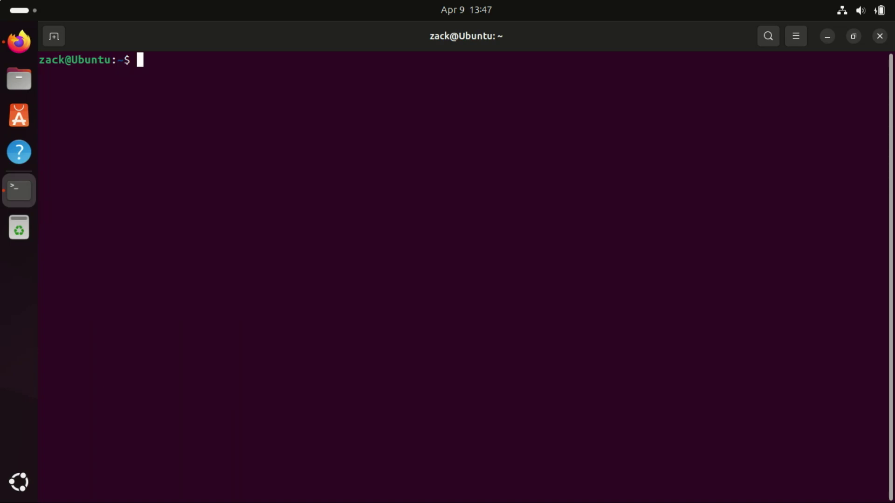
{"action": "type", "text": "sudo apt install gufw"}
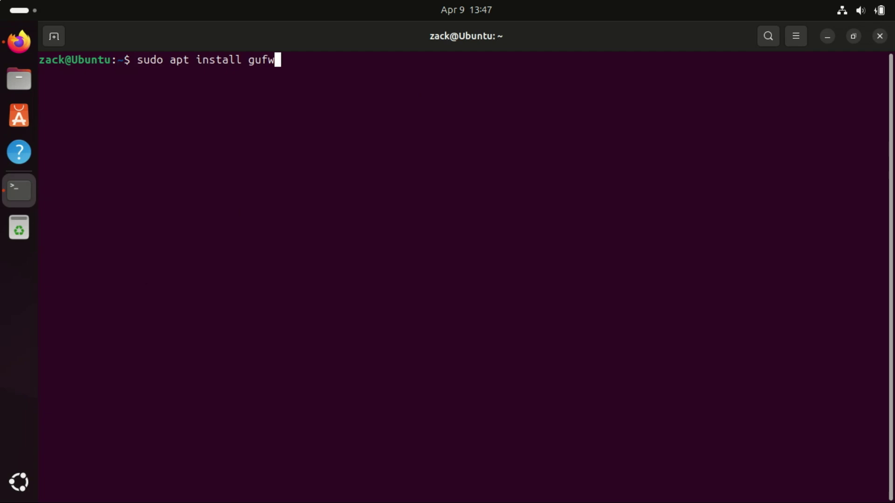
{"action": "key", "text": "Return"}
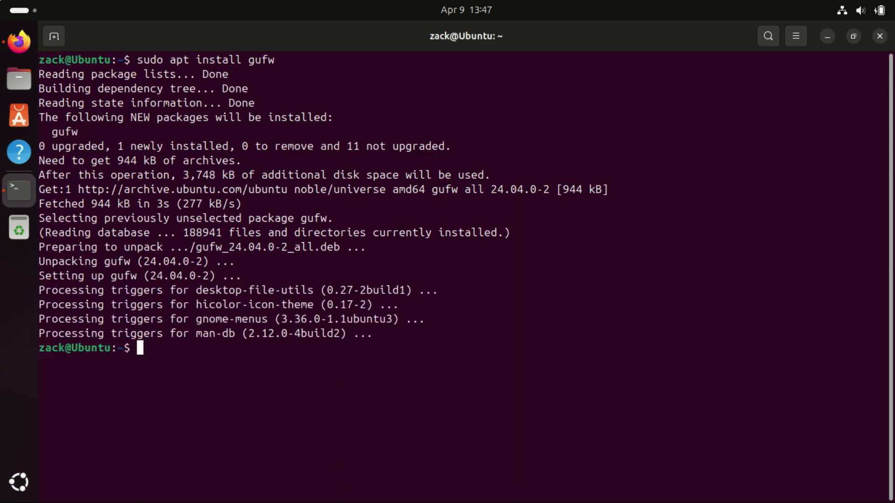
Clear the terminal and launch the firewall manager with sudo gufw, maximizing its window
{"action": "type", "text": "clear"}
{"action": "key", "text": "Return"}
{"action": "type", "text": "sudo gufw"}
{"action": "key", "text": "Return"}
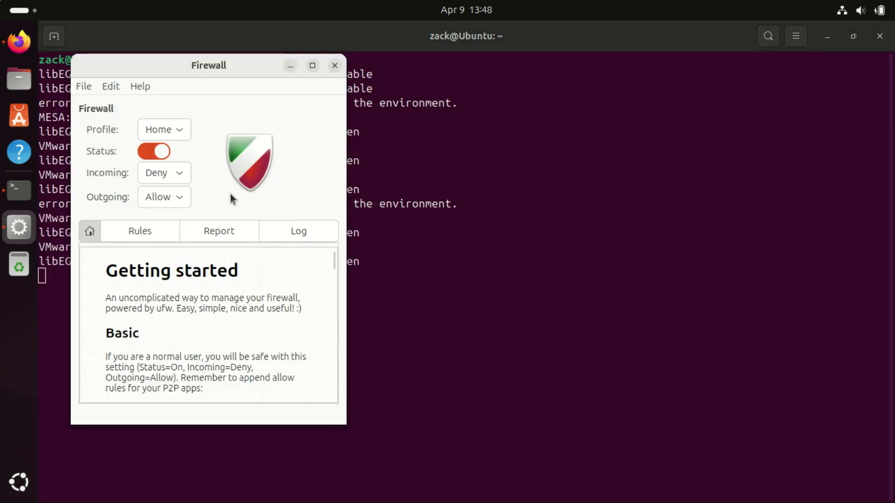
{"action": "left_click_drag", "start_coordinate": [208, 63], "coordinate": [372, 26]}
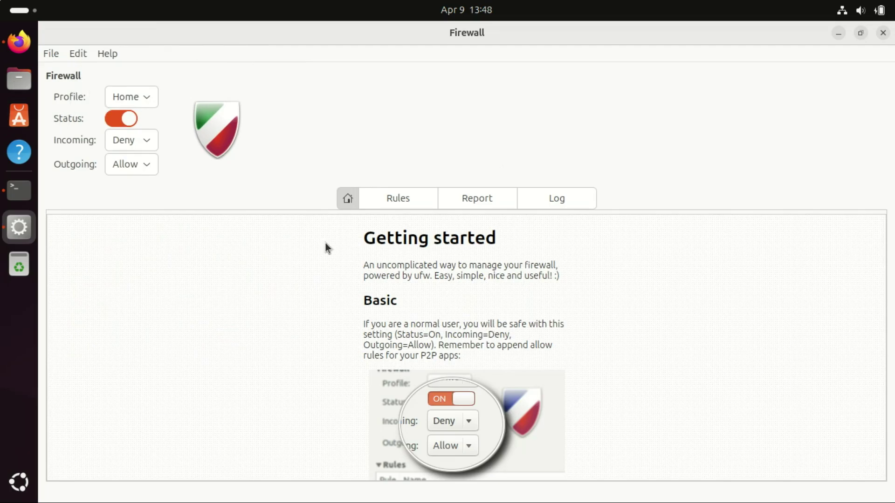
Review Gufw's Log, Report and Rules tabs, close it, and minimize the terminal
{"action": "left_click", "coordinate": [553, 202]}
{"action": "left_click", "coordinate": [488, 199]}
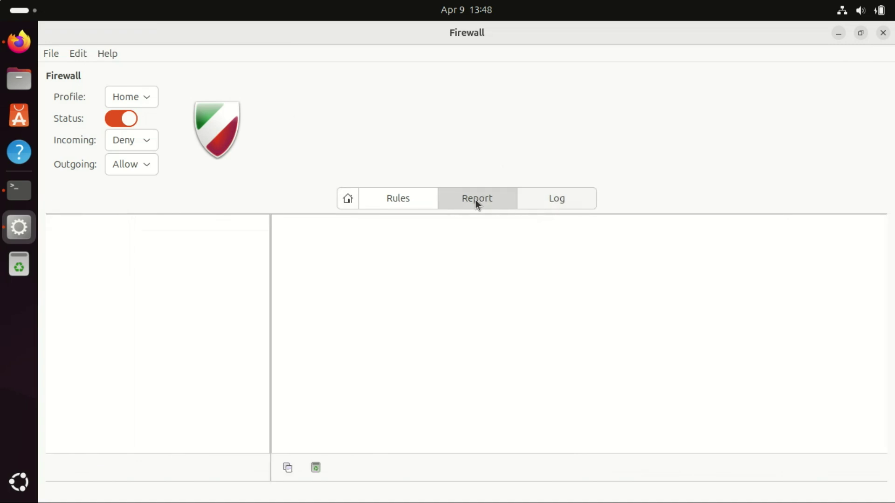
{"action": "left_click", "coordinate": [395, 200]}
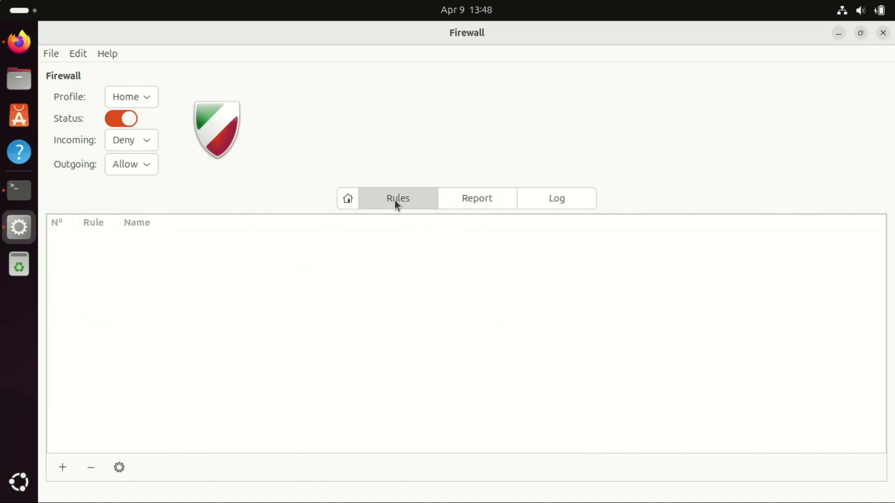
{"action": "left_click", "coordinate": [883, 33]}
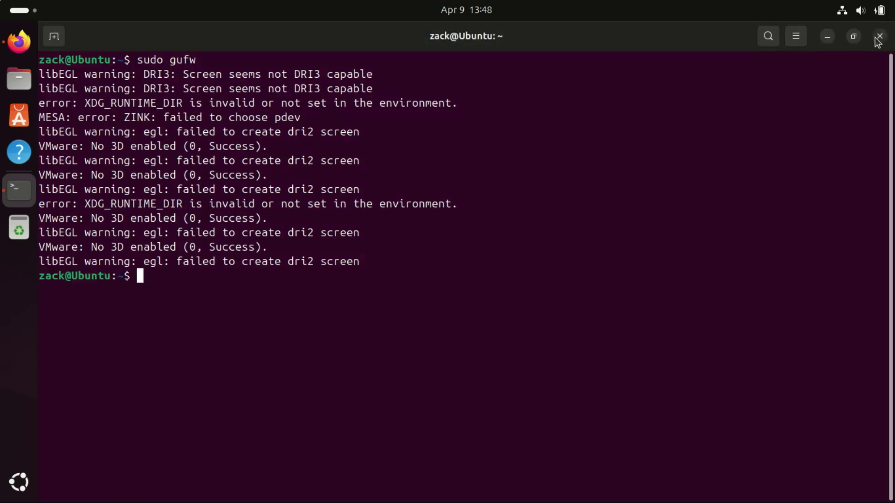
{"action": "left_click", "coordinate": [829, 40]}
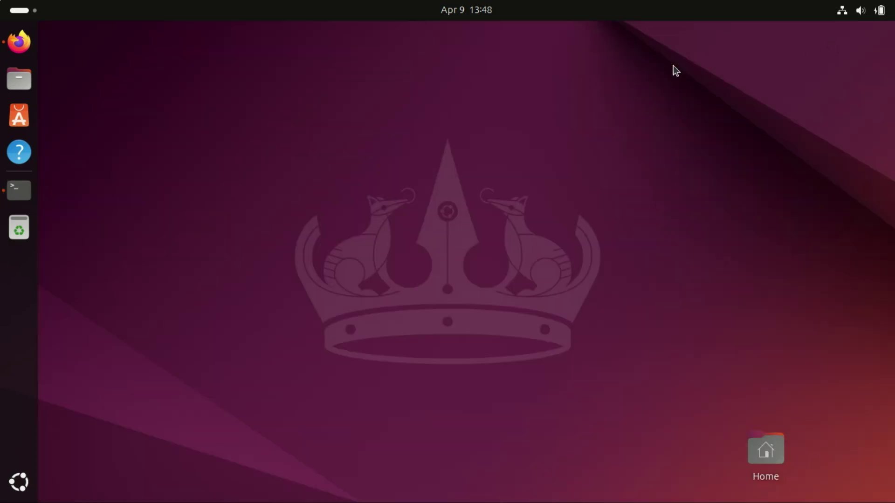
Search the installed applications for 'gu'
{"action": "left_click", "coordinate": [27, 483]}
{"action": "left_click", "coordinate": [410, 51]}
{"action": "type", "text": "gufw"}
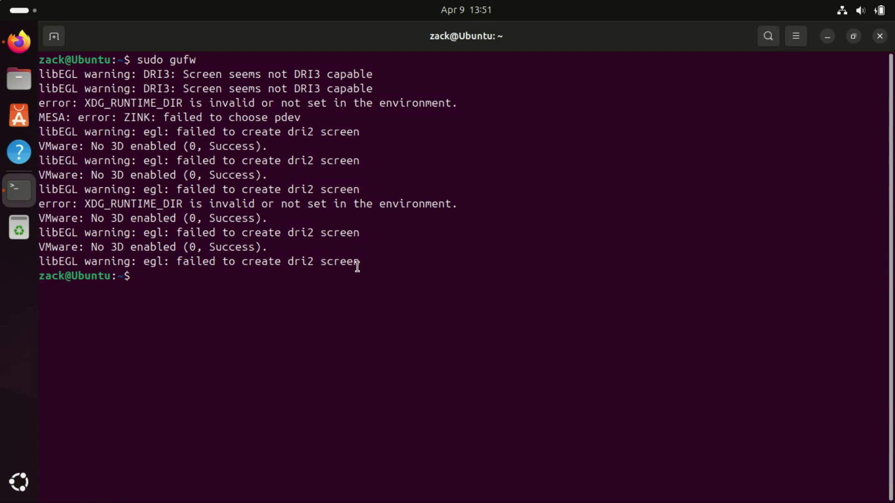
Clear the terminal, paste a Cinnamon install command, then replace it with sudo apt install kubuntu-desktop
{"action": "type", "text": "cle"}
{"action": "type", "text": "r"}
{"action": "key", "text": "Return"}
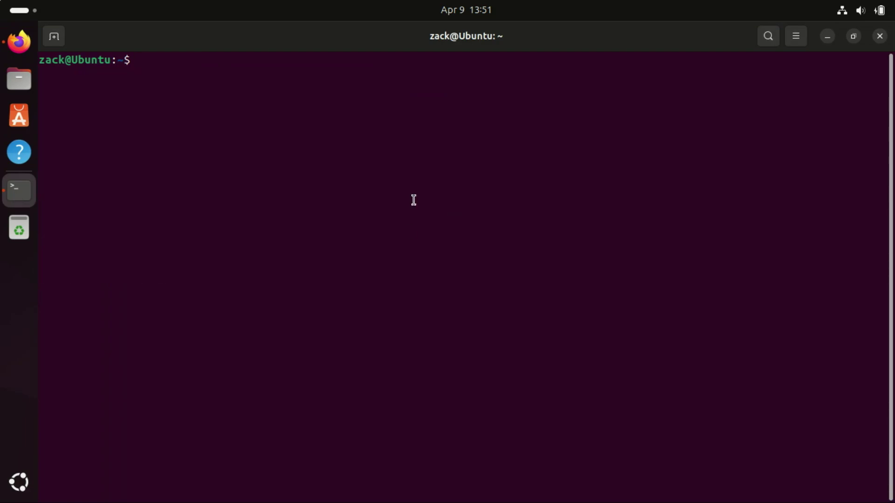
{"action": "right_click", "coordinate": [198, 92]}
{"action": "left_click", "coordinate": [231, 143]}
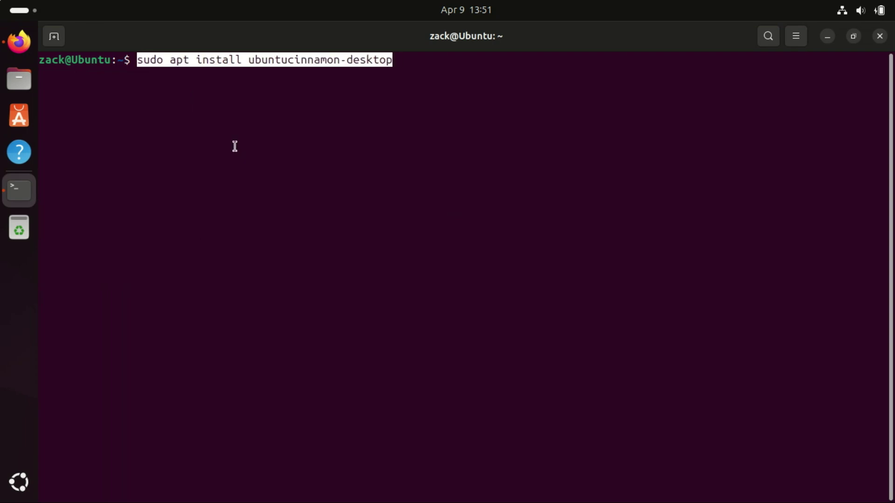
{"action": "key", "text": "End"}
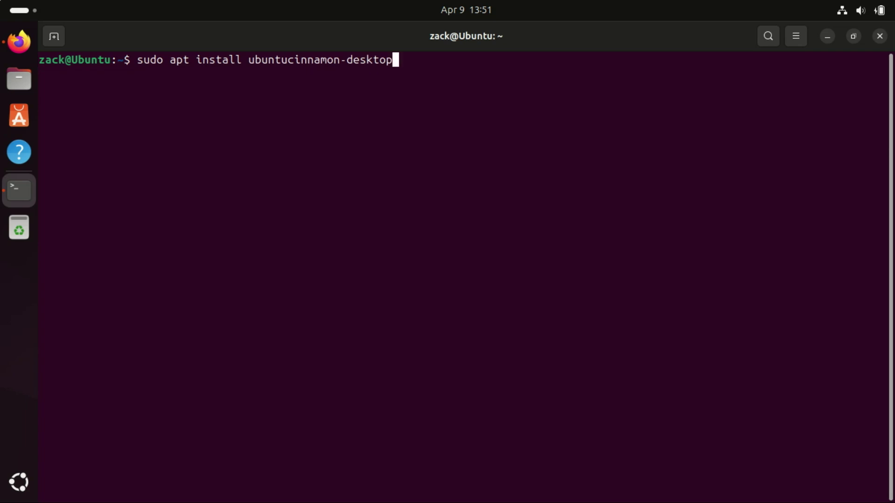
{"action": "key", "text": "BackSpace"}
{"action": "key", "text": "BackSpace"}
{"action": "key", "text": "BackSpace"}
{"action": "key", "text": "BackSpace"}
{"action": "key", "text": "BackSpace"}
{"action": "key", "text": "BackSpace"}
{"action": "key", "text": "BackSpace"}
{"action": "key", "text": "BackSpace"}
{"action": "key", "text": "BackSpace"}
{"action": "key", "text": "BackSpace"}
{"action": "key", "text": "BackSpace"}
{"action": "key", "text": "BackSpace"}
{"action": "key", "text": "BackSpace"}
{"action": "key", "text": "BackSpace"}
{"action": "key", "text": "BackSpace"}
{"action": "key", "text": "BackSpace"}
{"action": "key", "text": "BackSpace"}
{"action": "key", "text": "BackSpace"}
{"action": "key", "text": "BackSpace"}
{"action": "key", "text": "BackSpace"}
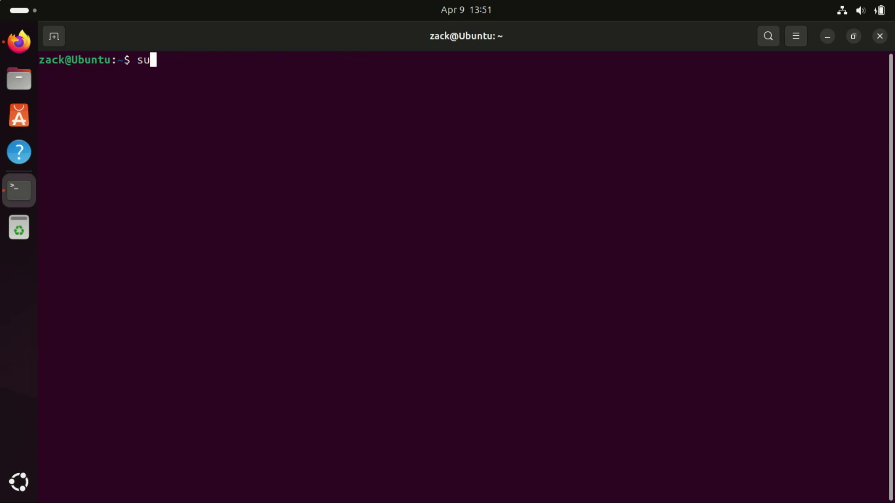
{"action": "key", "text": "BackSpace"}
{"action": "key", "text": "BackSpace"}
{"action": "type", "text": "sudo apt install kubuntu-desktop"}
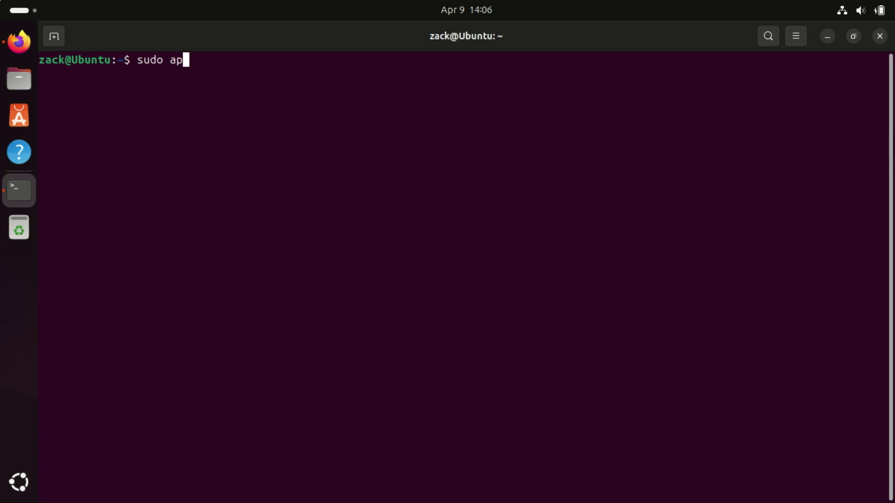
Install Nala with sudo apt install nala, giving the password and confirming with y
{"action": "type", "text": "t install"}
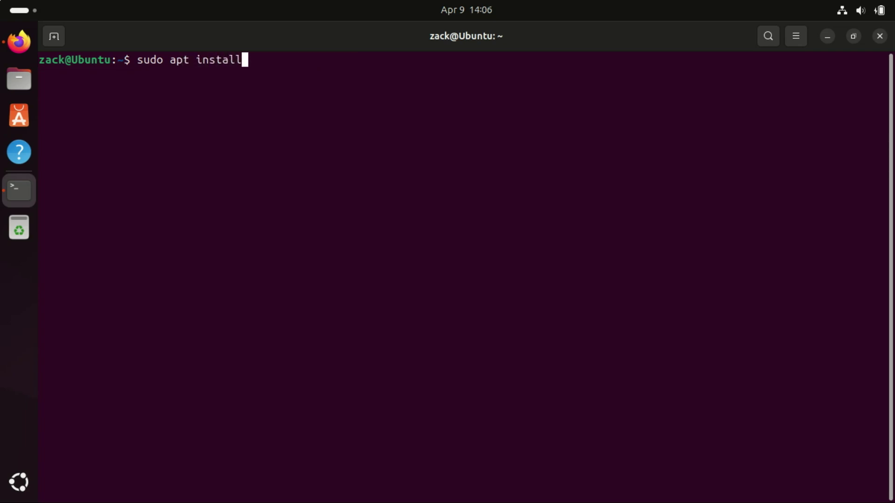
{"action": "type", "text": " nala"}
{"action": "key", "text": "Return"}
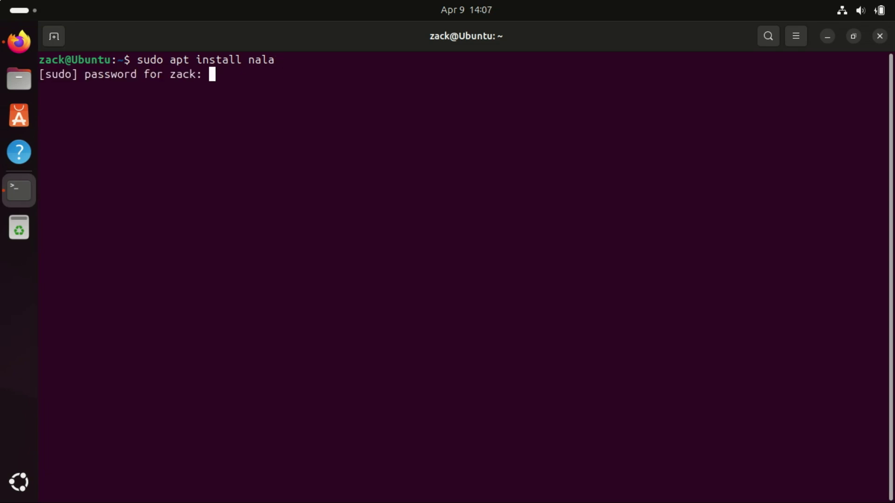
{"action": "key", "text": "Return"}
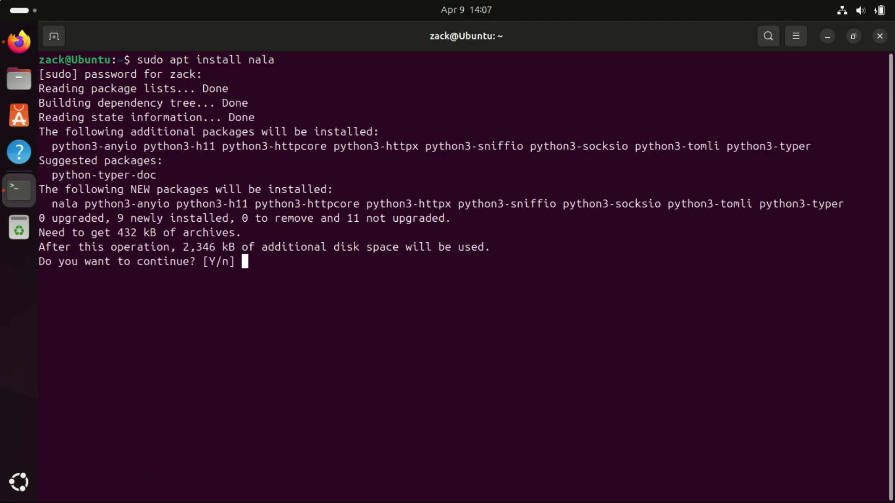
{"action": "type", "text": "y"}
{"action": "key", "text": "Return"}
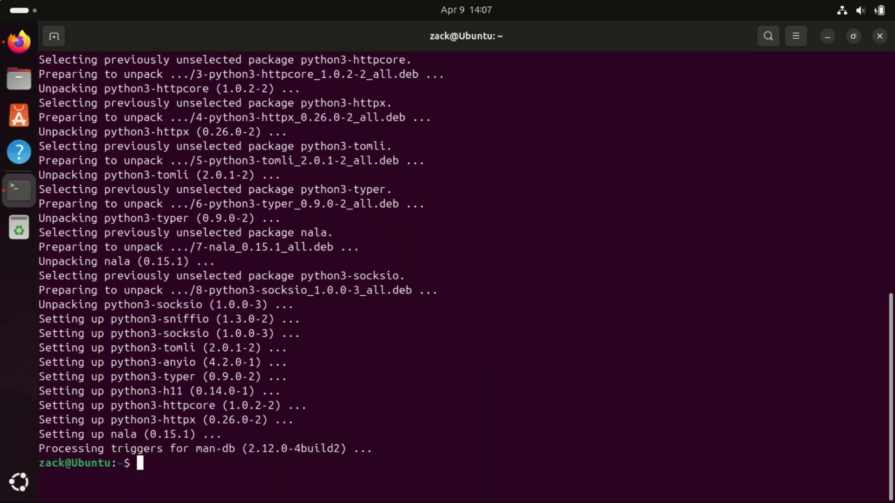
Clear the screen and type sudo nala fetch at the prompt
{"action": "type", "text": "clear"}
{"action": "key", "text": "Return"}
{"action": "type", "text": "sudo nala "}
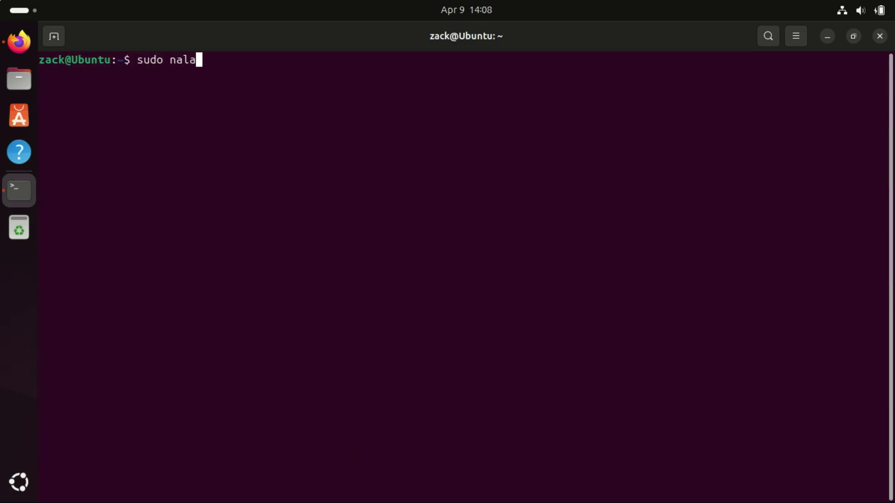
{"action": "type", "text": "fetch"}
Run sudo nala fetch, keep mirrors 1,2,3,4,5,6, confirm with y, then clear the screen
{"action": "key", "text": "Return"}
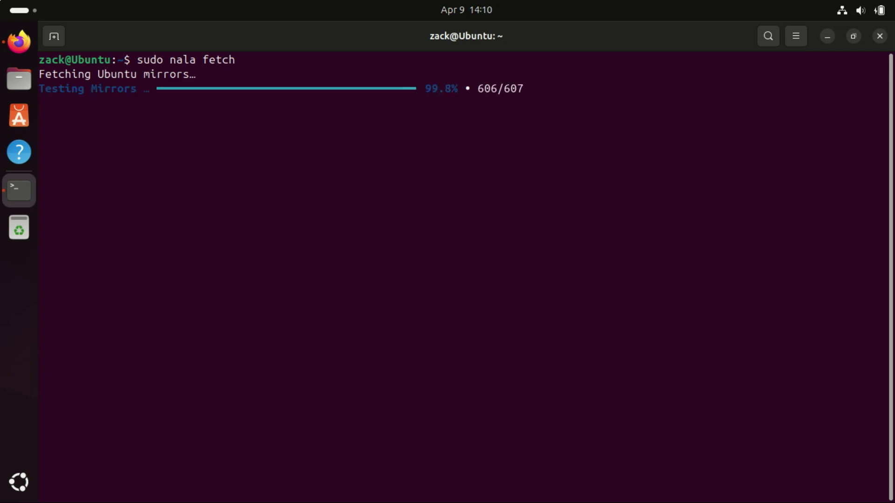
{"action": "type", "text": "1,2,3"}
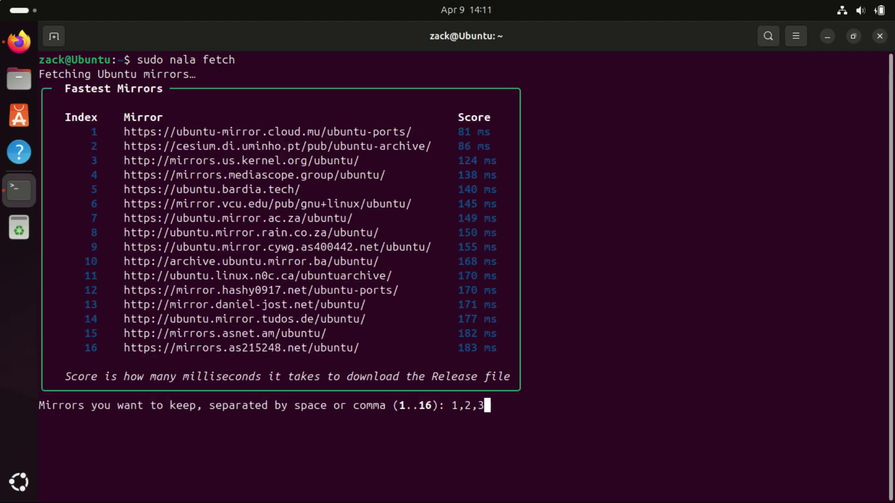
{"action": "type", "text": ",4,5,6"}
{"action": "key", "text": "Return"}
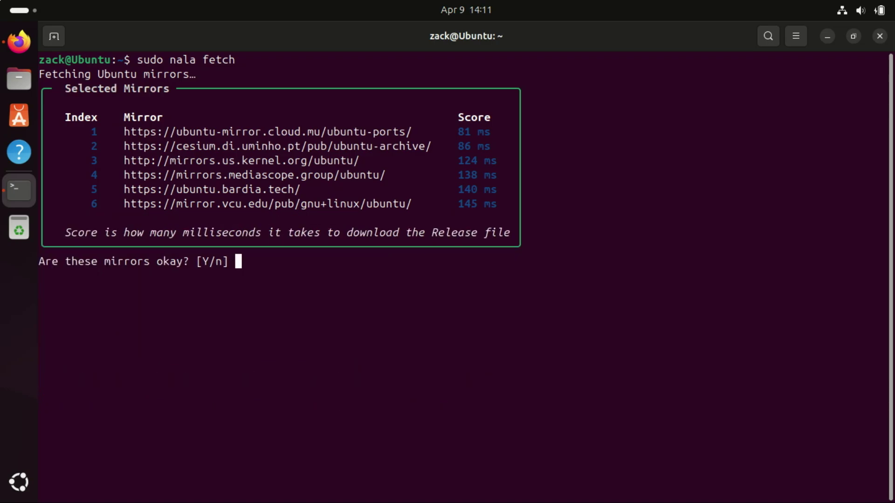
{"action": "type", "text": "y"}
{"action": "key", "text": "Return"}
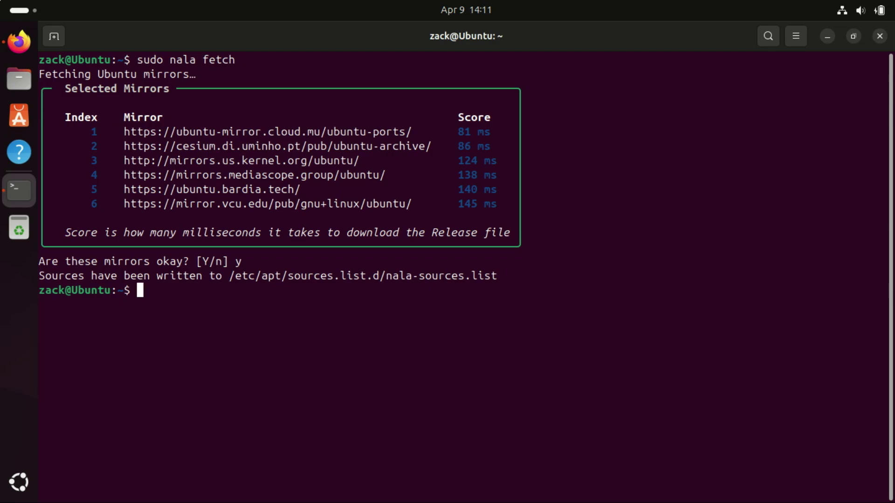
{"action": "type", "text": "clear"}
{"action": "key", "text": "Return"}
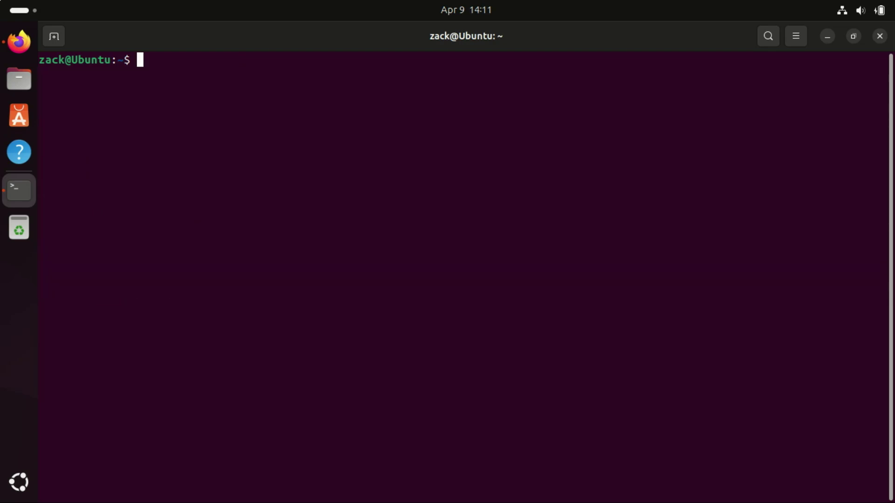
Install VLC with sudo nala install vlc, confirming the 61 packages with y
{"action": "type", "text": "sudo nala"}
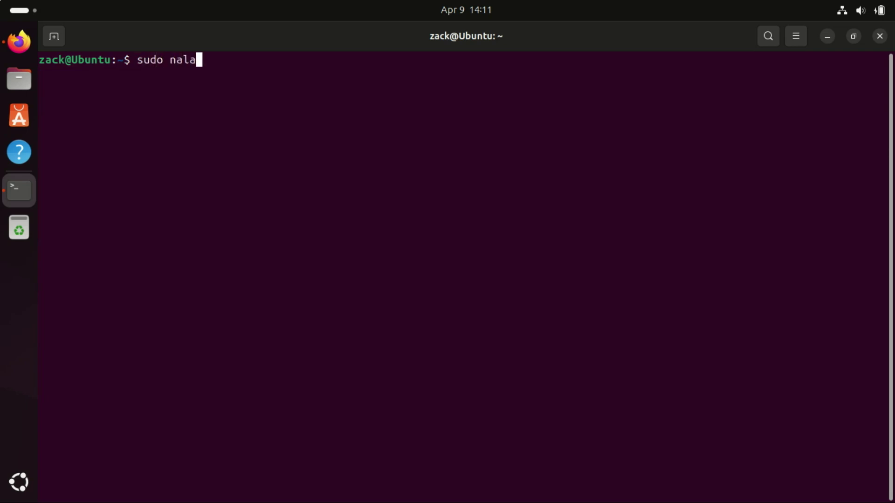
{"action": "type", "text": " install"}
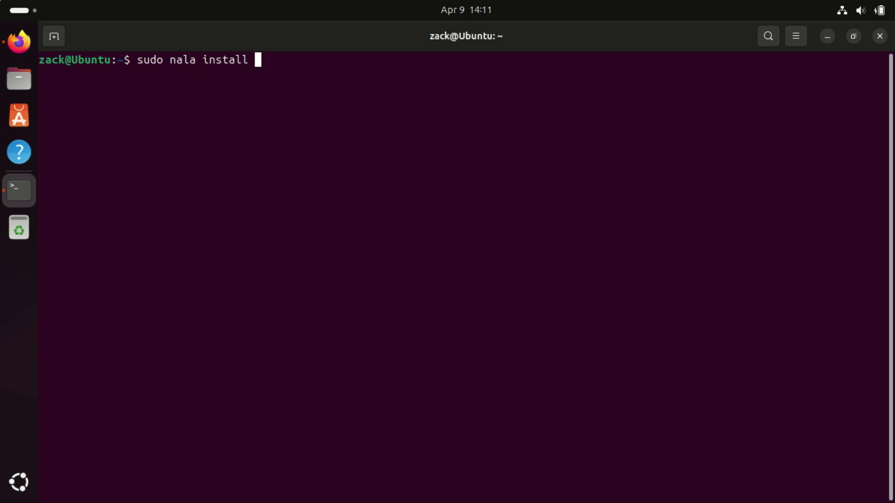
{"action": "type", "text": " vlc"}
{"action": "key", "text": "Return"}
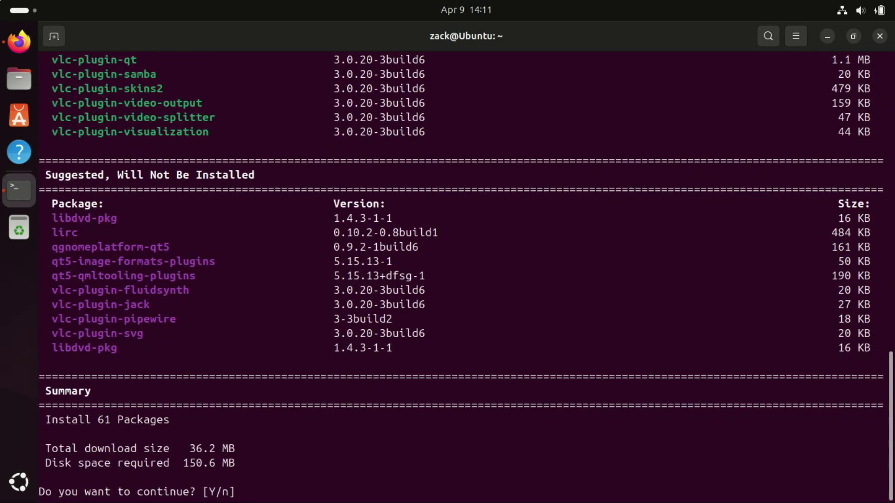
{"action": "type", "text": "y"}
{"action": "key", "text": "Return"}
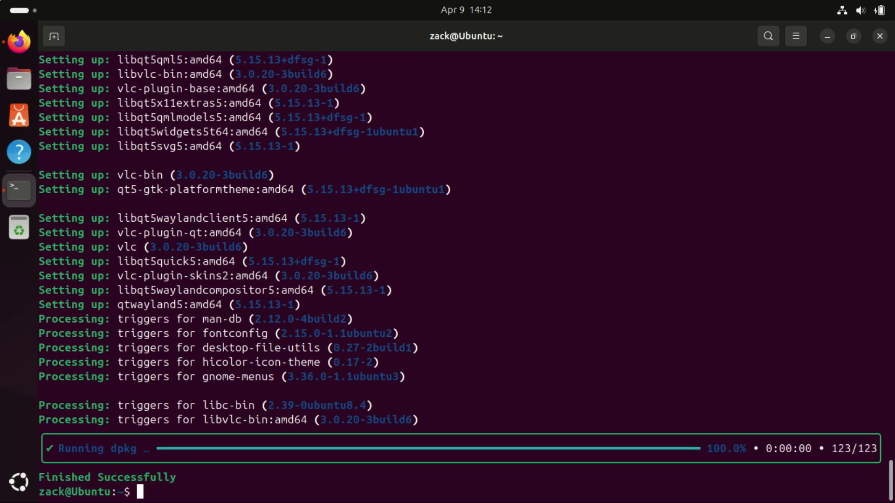
Clear the terminal and launch VLC by running vlc
{"action": "type", "text": "clear"}
{"action": "key", "text": "Return"}
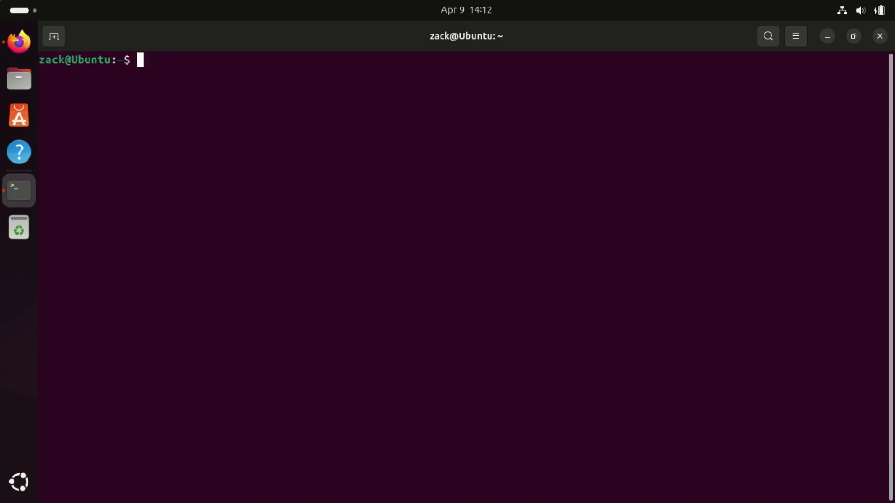
{"action": "type", "text": "vlc"}
{"action": "key", "text": "Return"}
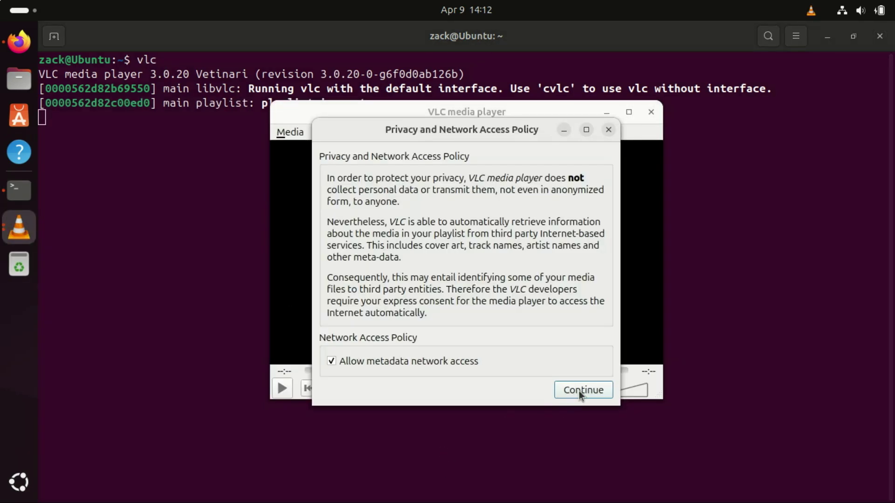
Accept VLC's privacy policy, search Google for chrome, and download google-chrome-stable_current_amd64.deb
{"action": "left_click", "coordinate": [582, 390]}
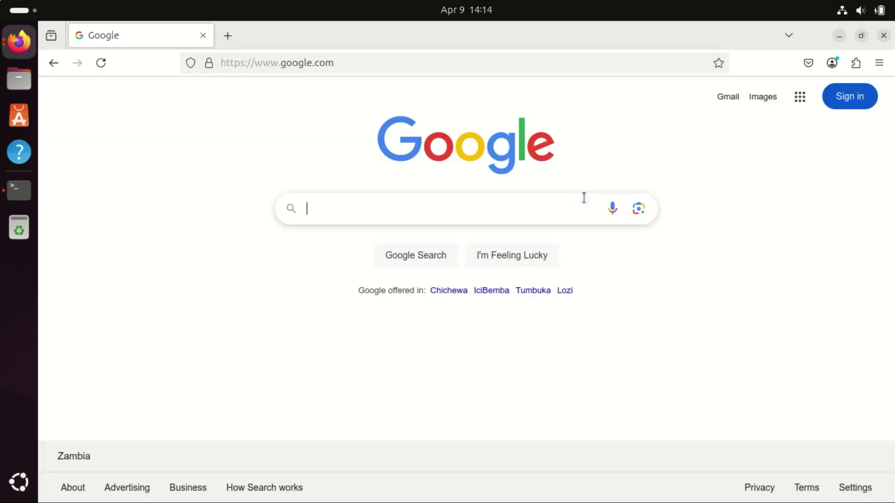
{"action": "type", "text": "chrome"}
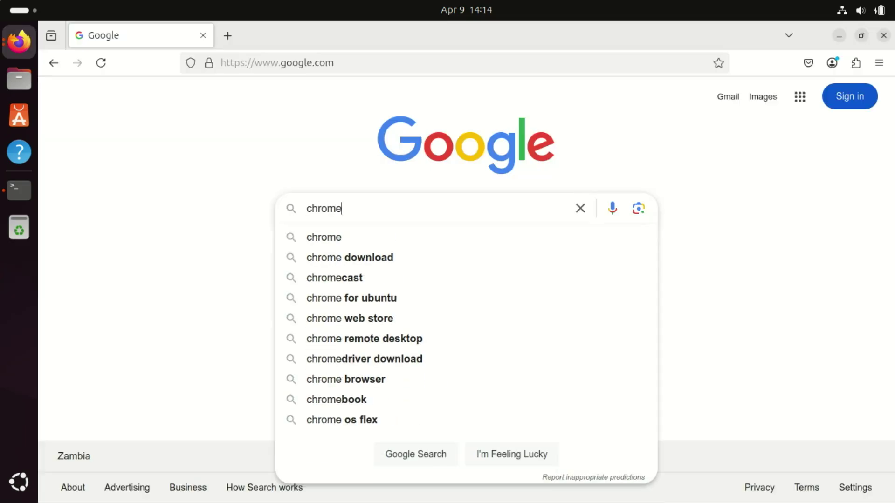
{"action": "key", "text": "Return"}
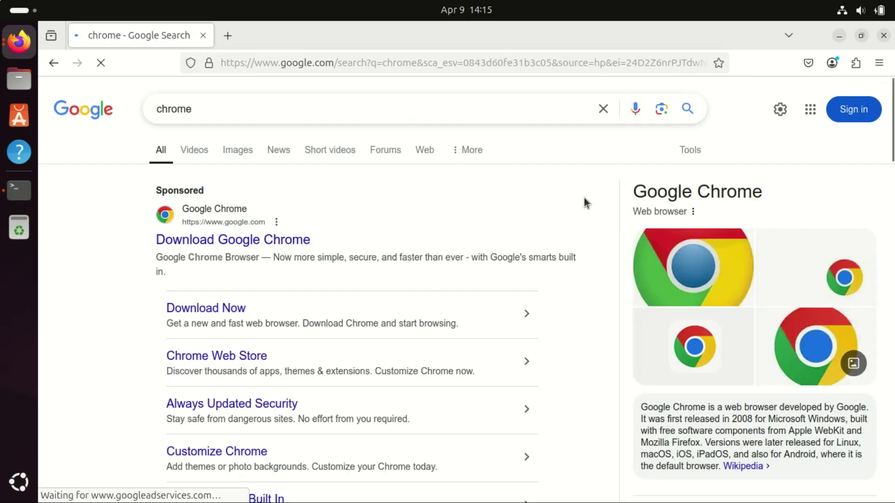
{"action": "left_click", "coordinate": [235, 312]}
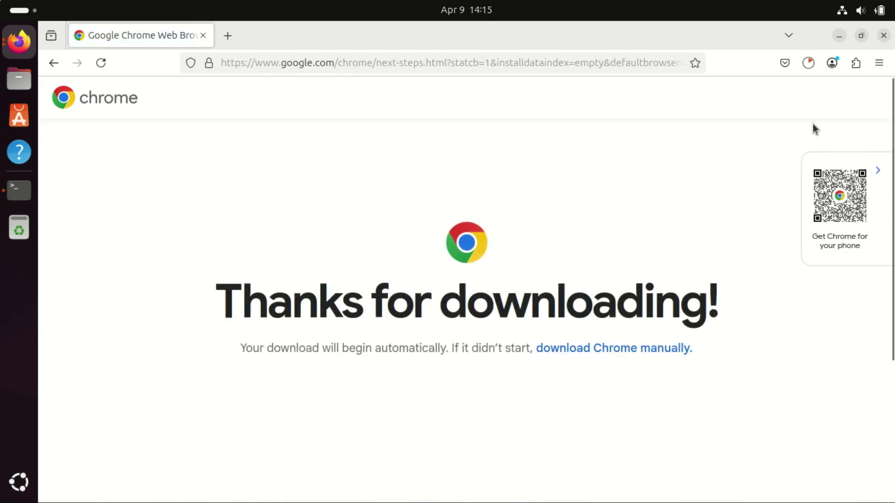
{"action": "left_click", "coordinate": [807, 63]}
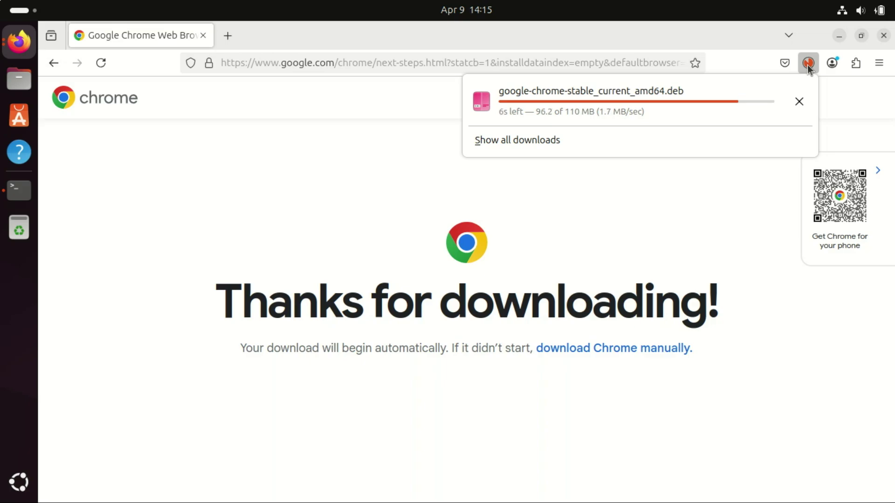
In the terminal, change into the Downloads folder and list its files
{"action": "key", "text": "alt+Tab"}
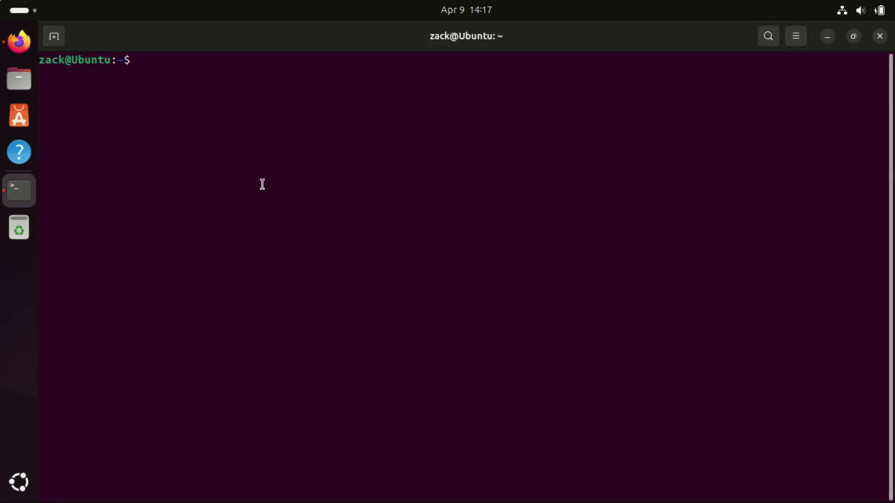
{"action": "type", "text": "cd Downloads"}
{"action": "key", "text": "Return"}
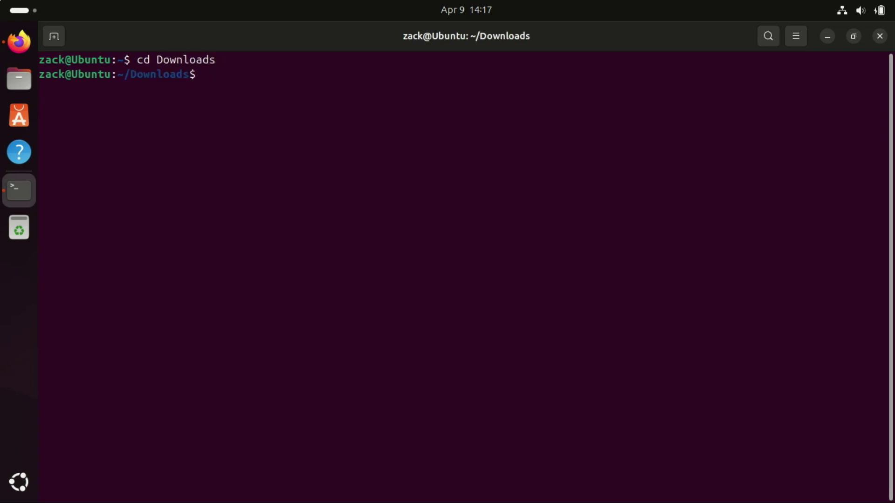
{"action": "type", "text": "ls"}
{"action": "key", "text": "Return"}
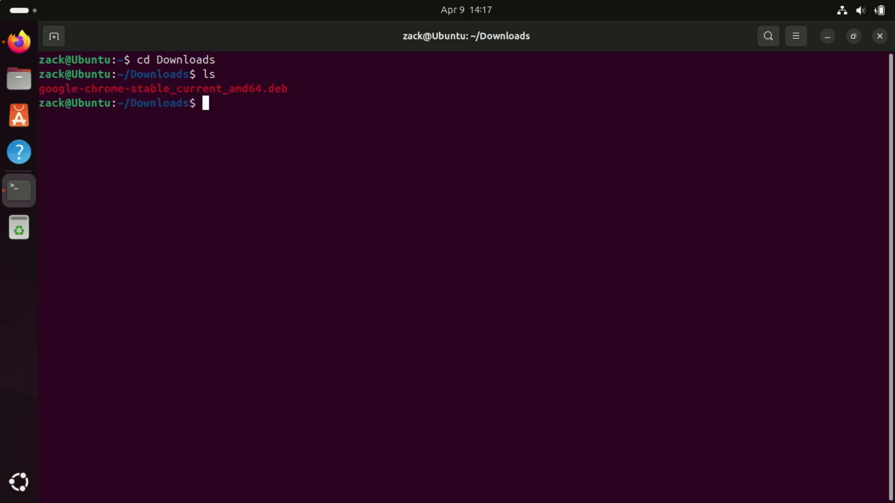
Install google-chrome-stable_current_amd64.deb with sudo dpkg -i, copying the file name from the listing
{"action": "type", "text": "sudo dpkg "}
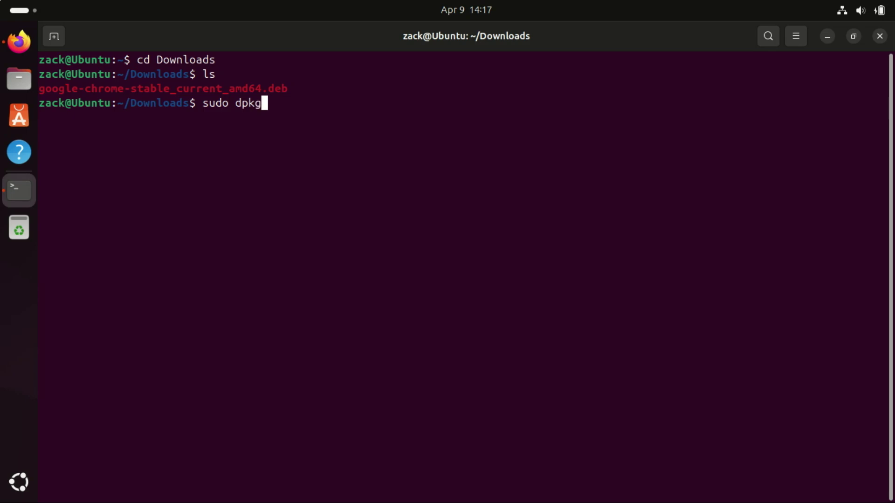
{"action": "type", "text": "-i"}
{"action": "left_click_drag", "start_coordinate": [294, 86], "coordinate": [33, 90]}
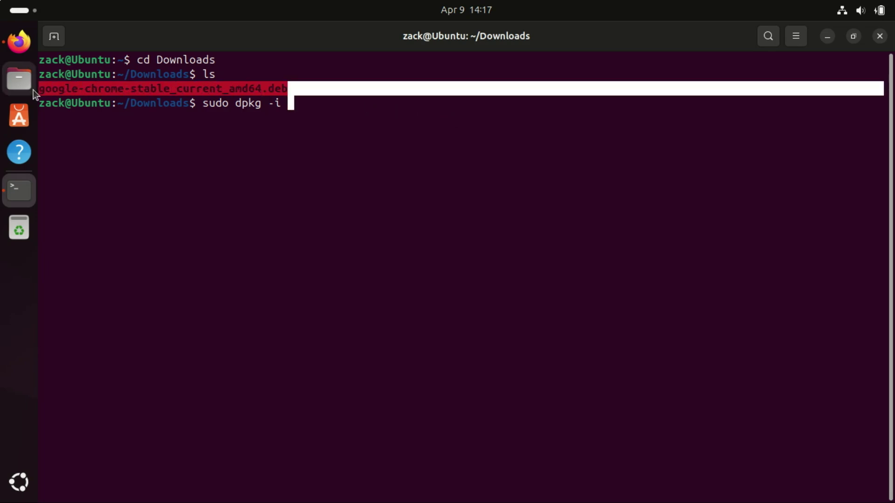
{"action": "right_click", "coordinate": [63, 91]}
{"action": "left_click", "coordinate": [95, 104]}
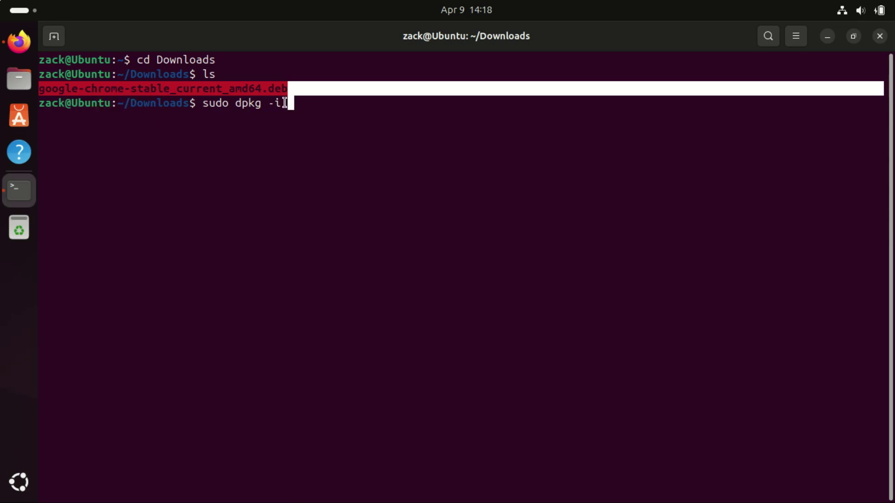
{"action": "left_click", "coordinate": [289, 107]}
{"action": "right_click", "coordinate": [291, 110]}
{"action": "left_click", "coordinate": [324, 155]}
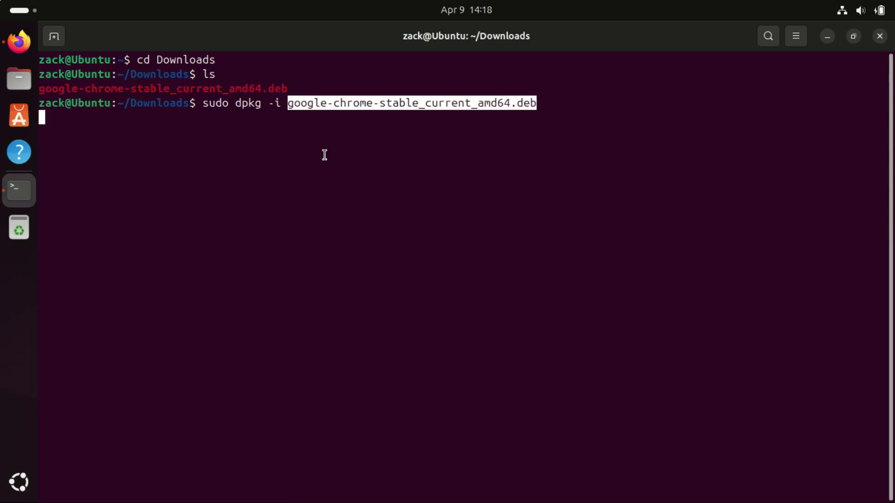
{"action": "key", "text": "Return"}
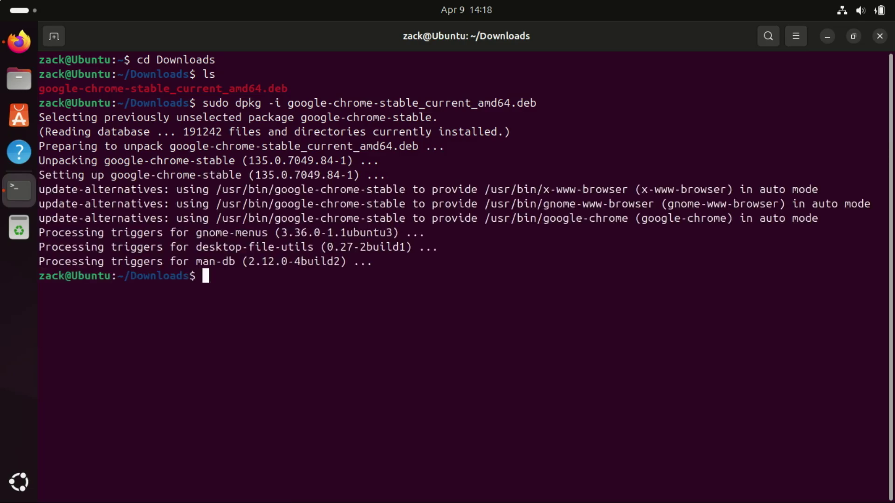
Clear the terminal and search the app grid for chrome to confirm it's installed
{"action": "type", "text": "clear"}
{"action": "key", "text": "Return"}
{"action": "left_click", "coordinate": [28, 484]}
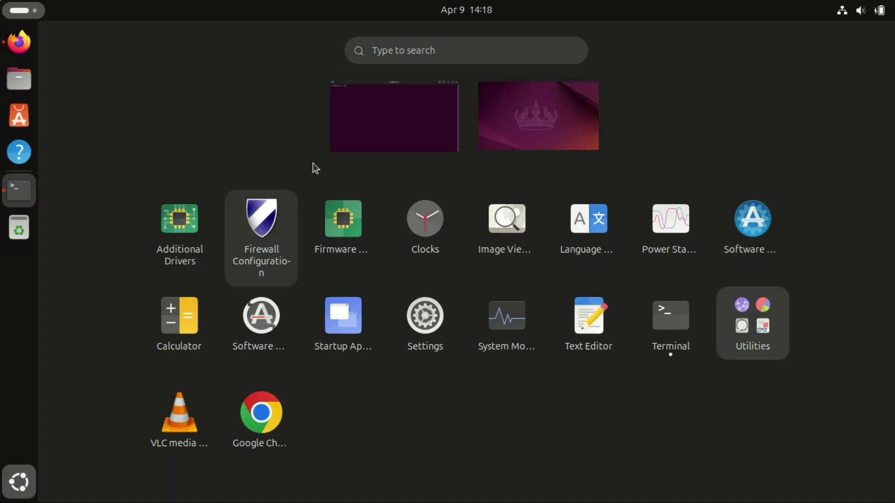
{"action": "left_click", "coordinate": [402, 52]}
{"action": "type", "text": "chrome"}
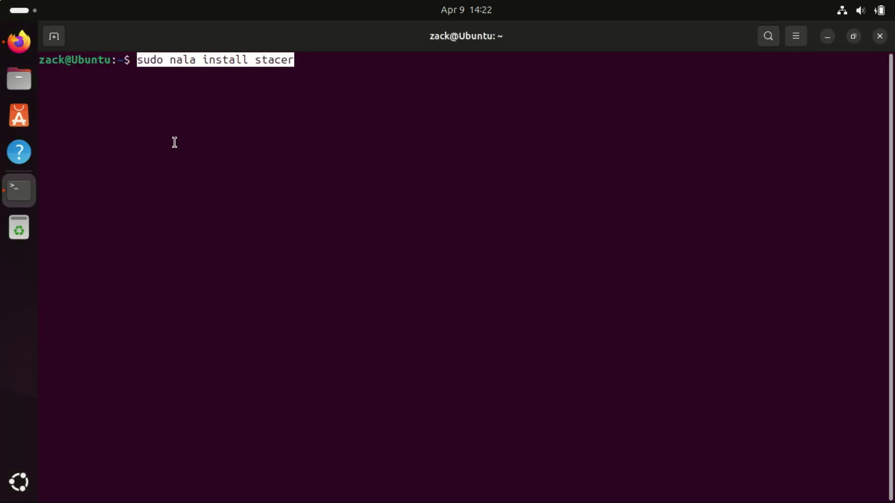
Run sudo nala install stacer, confirm the three packages, then clear the terminal
{"action": "key", "text": "End"}
{"action": "key", "text": "Return"}
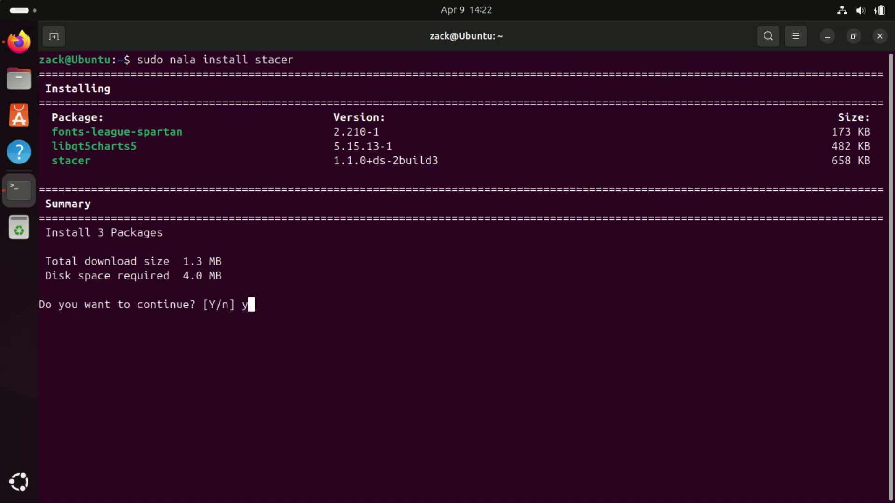
{"action": "key", "text": "Return"}
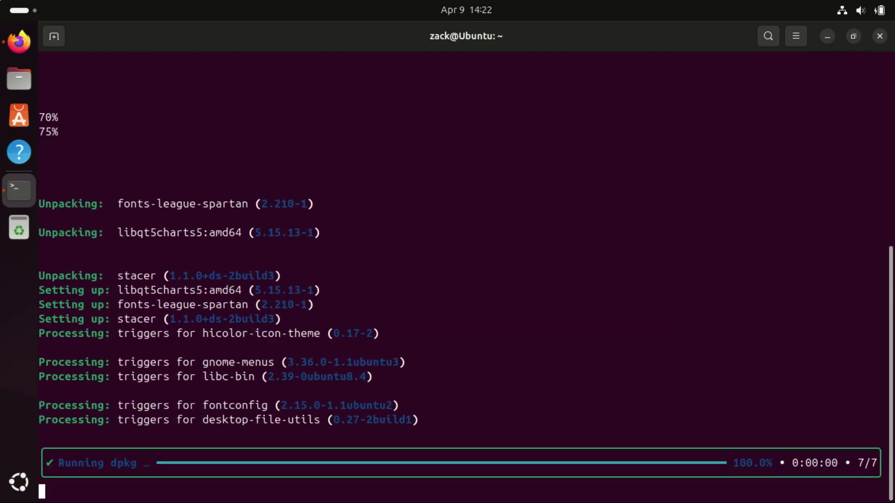
{"action": "type", "text": "clear"}
{"action": "key", "text": "Return"}
Launch Stacer by searching 'sta' in the application grid
{"action": "left_click", "coordinate": [17, 485]}
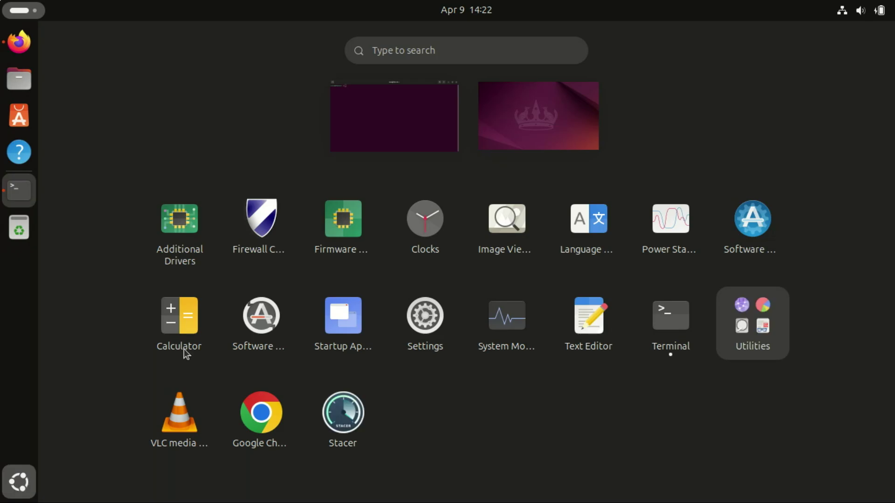
{"action": "left_click", "coordinate": [454, 54]}
{"action": "type", "text": "sta"}
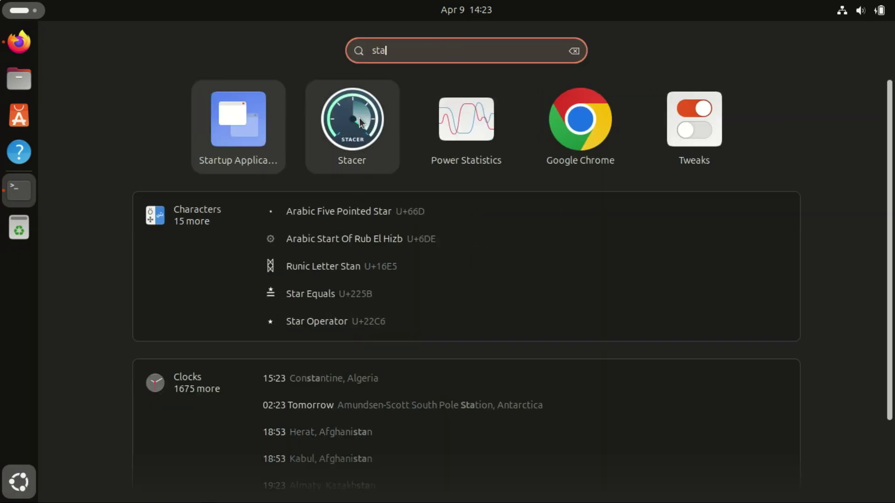
{"action": "left_click", "coordinate": [360, 119]}
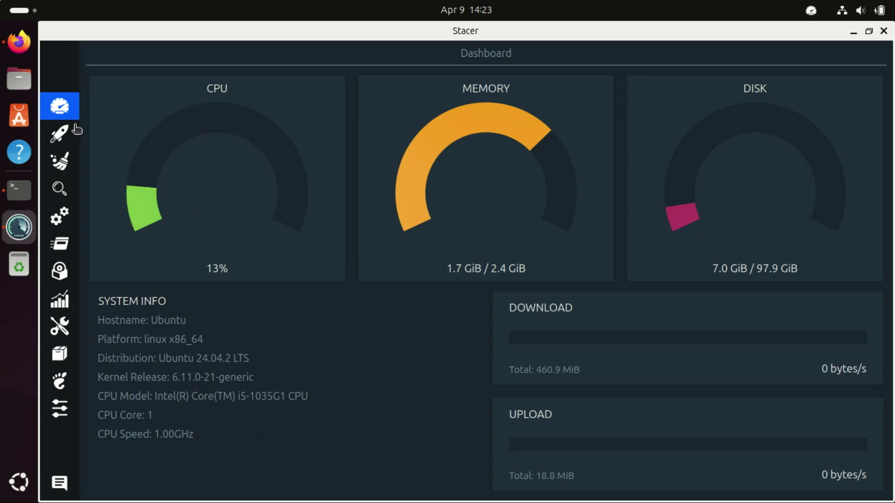
Browse Stacer's Startup Apps, Search, Services, Processes and Uninstaller pages
{"action": "left_click", "coordinate": [68, 136]}
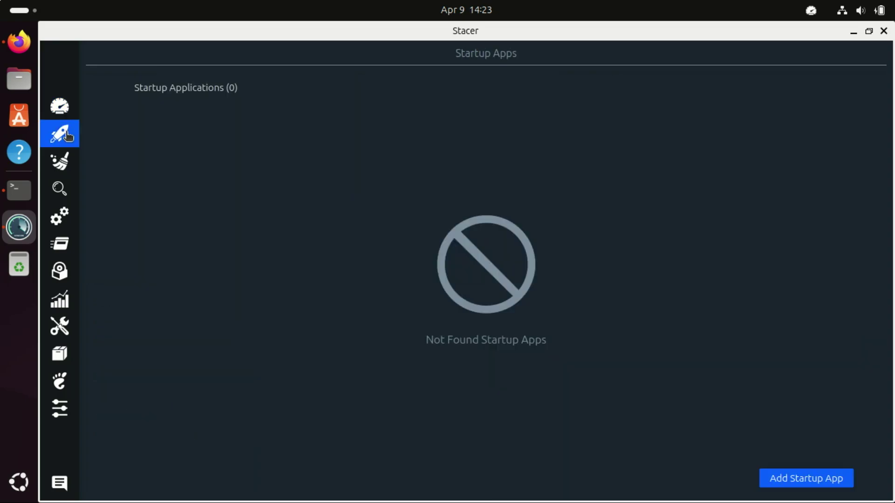
{"action": "left_click", "coordinate": [62, 190]}
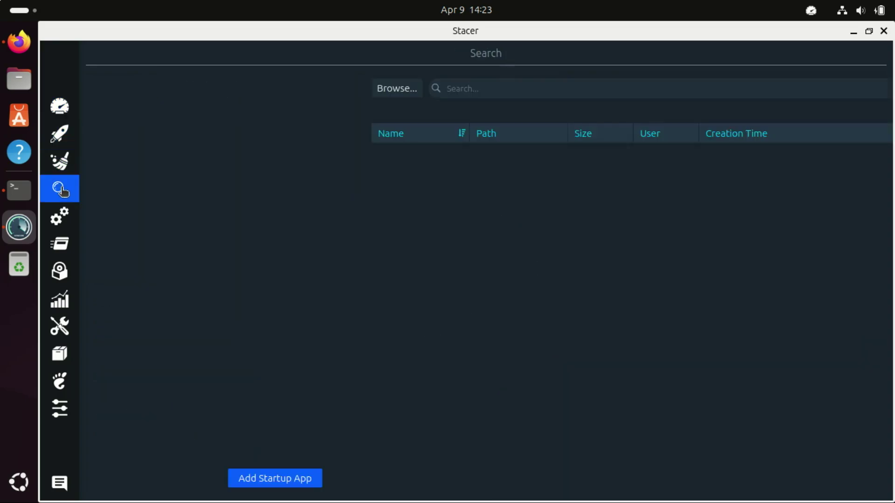
{"action": "left_click", "coordinate": [57, 218]}
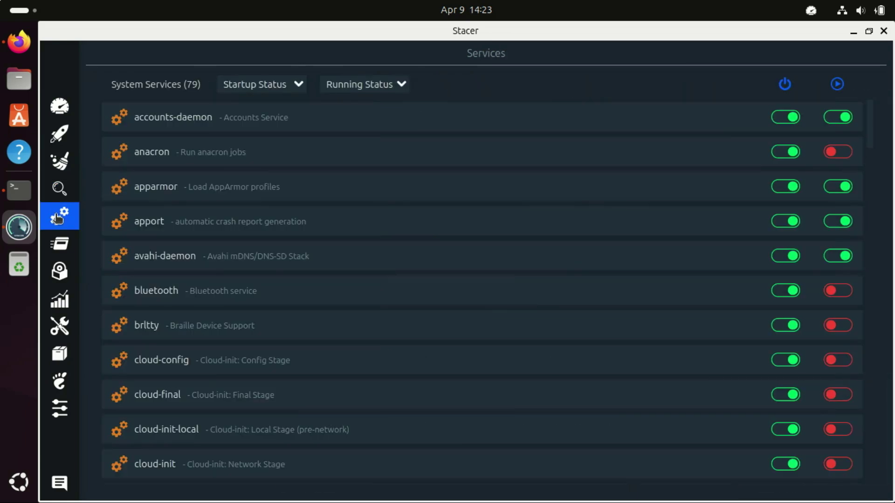
{"action": "left_click", "coordinate": [53, 247]}
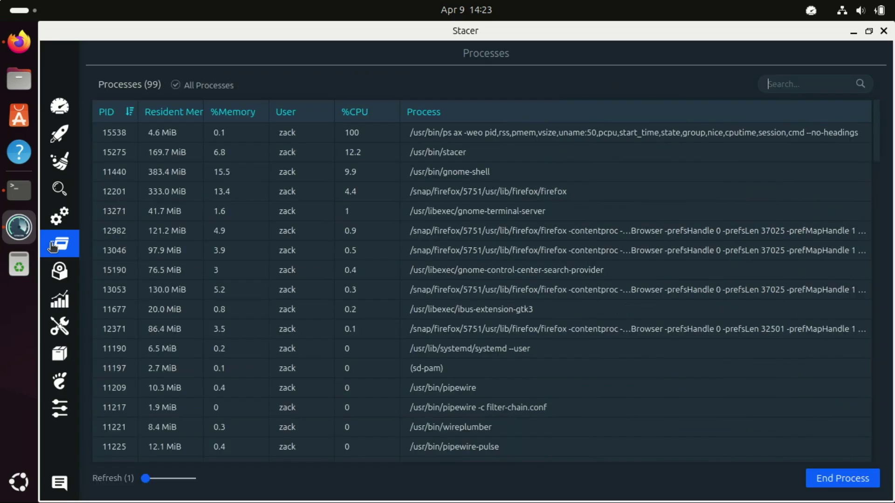
{"action": "scroll", "coordinate": [648, 267], "scroll_direction": "down", "scroll_amount": 5}
{"action": "left_click", "coordinate": [69, 277]}
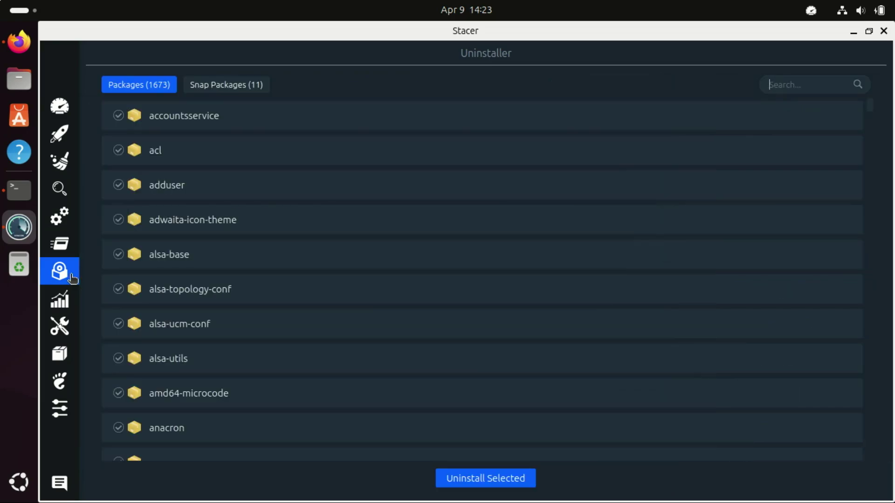
Continue through Resources, Helpers, APT Repositories and GNOME Settings to Stacer's Settings page
{"action": "left_click", "coordinate": [61, 303]}
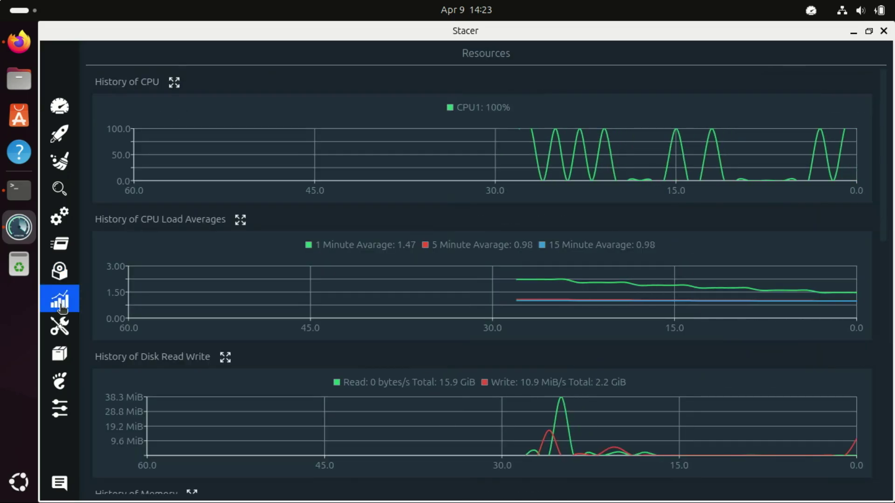
{"action": "left_click", "coordinate": [66, 322]}
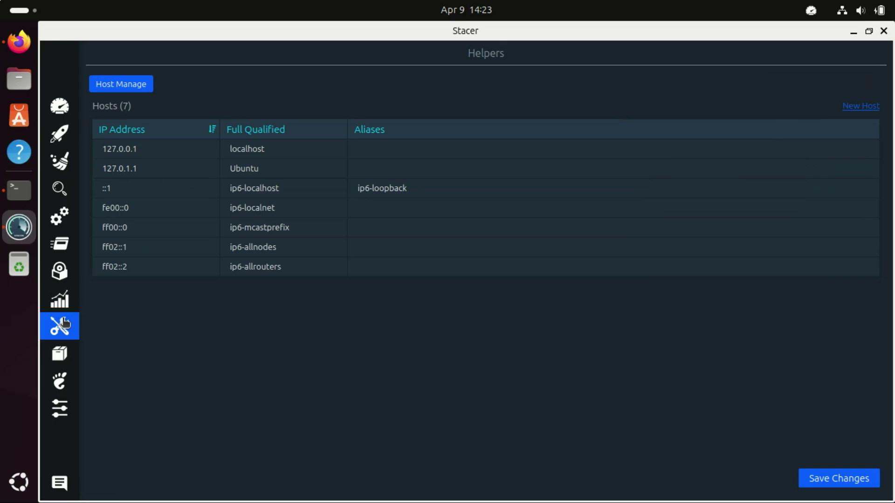
{"action": "left_click", "coordinate": [62, 354]}
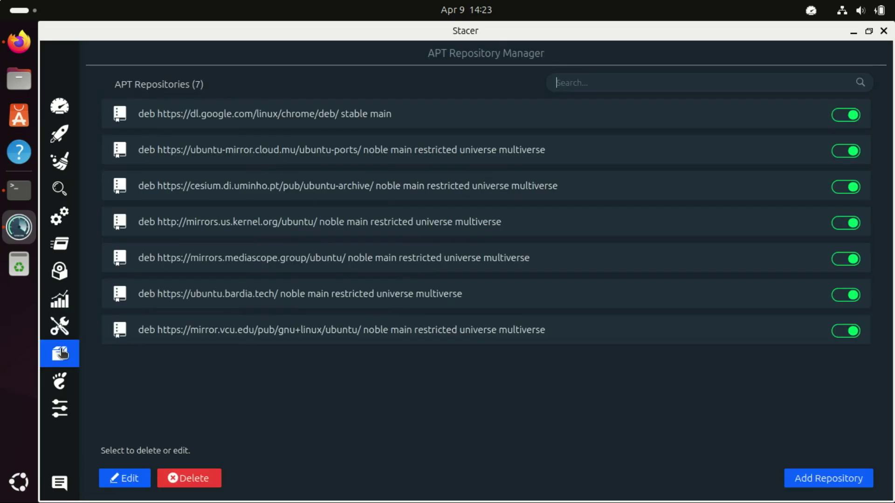
{"action": "left_click", "coordinate": [63, 386]}
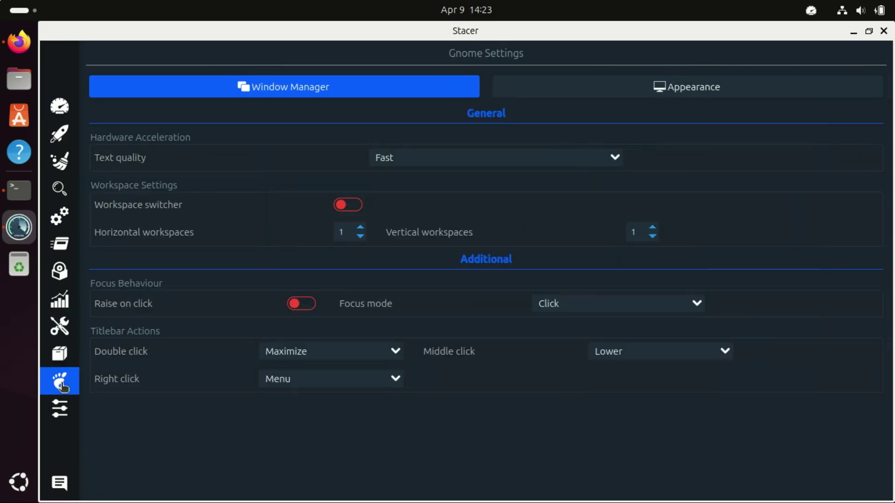
{"action": "left_click", "coordinate": [64, 414]}
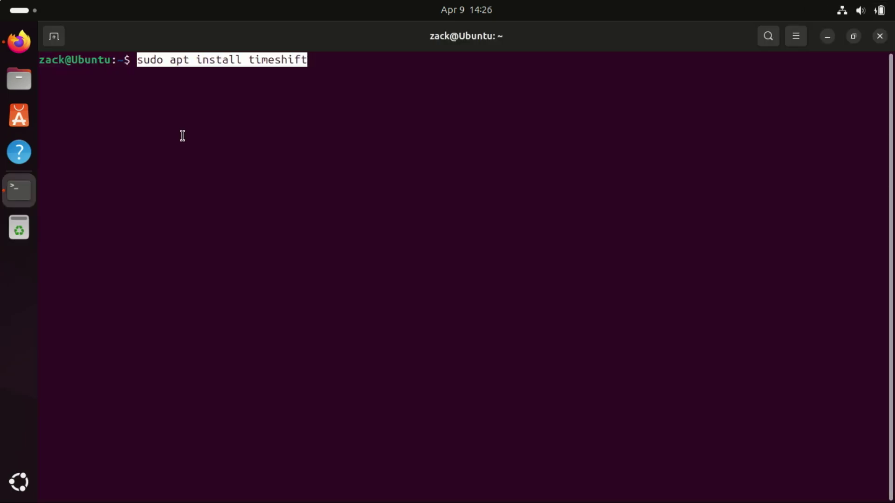
Run sudo apt install timeshift, answer y to install it with dependencies, then clear
{"action": "key", "text": "End"}
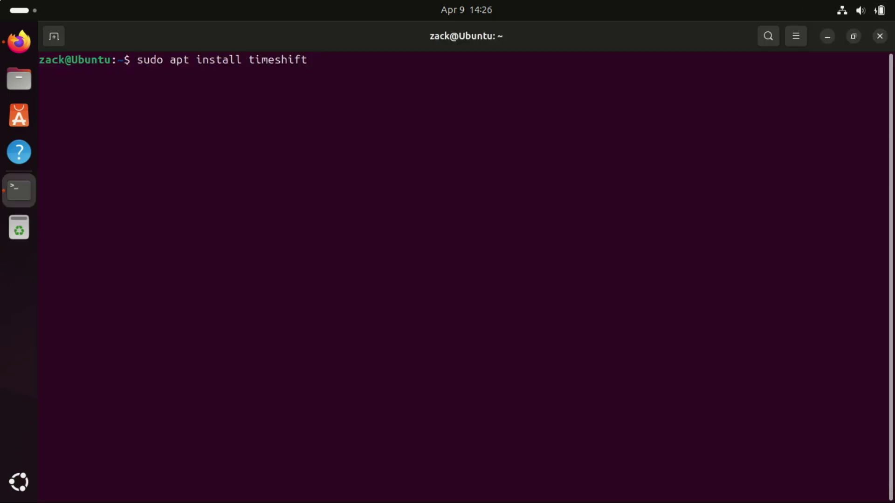
{"action": "key", "text": "Return"}
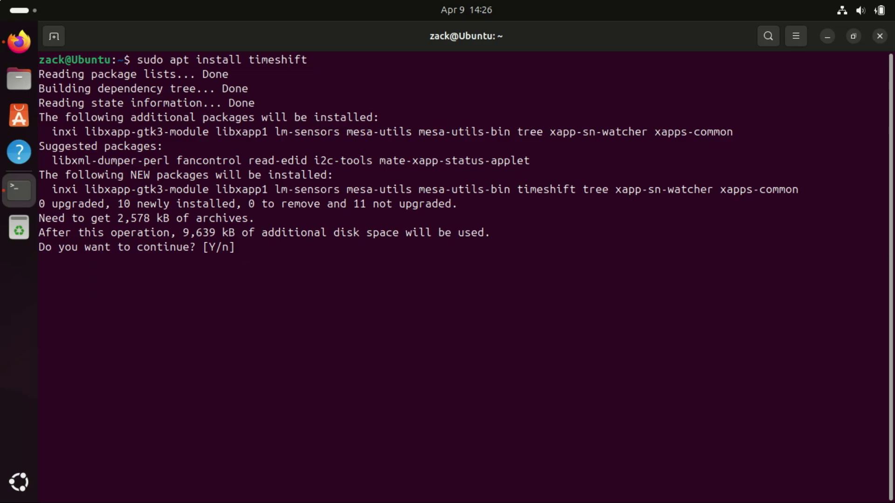
{"action": "type", "text": "y"}
{"action": "key", "text": "Return"}
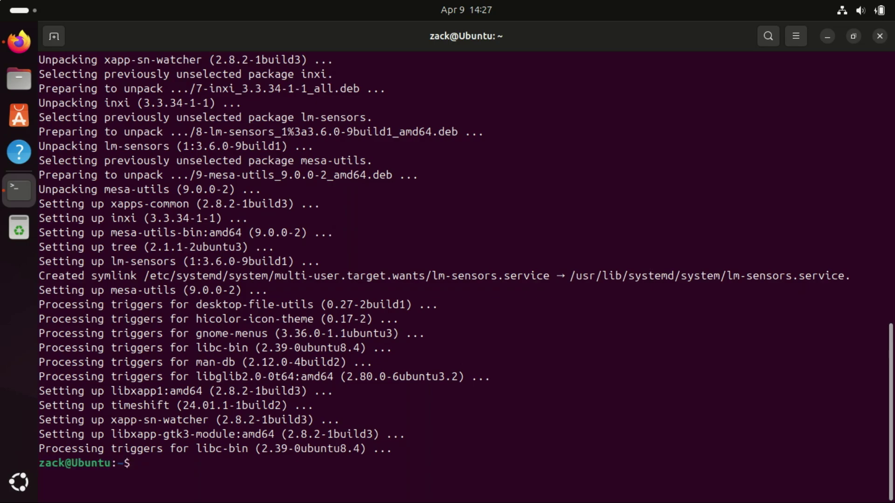
{"action": "type", "text": "clear"}
{"action": "key", "text": "Return"}
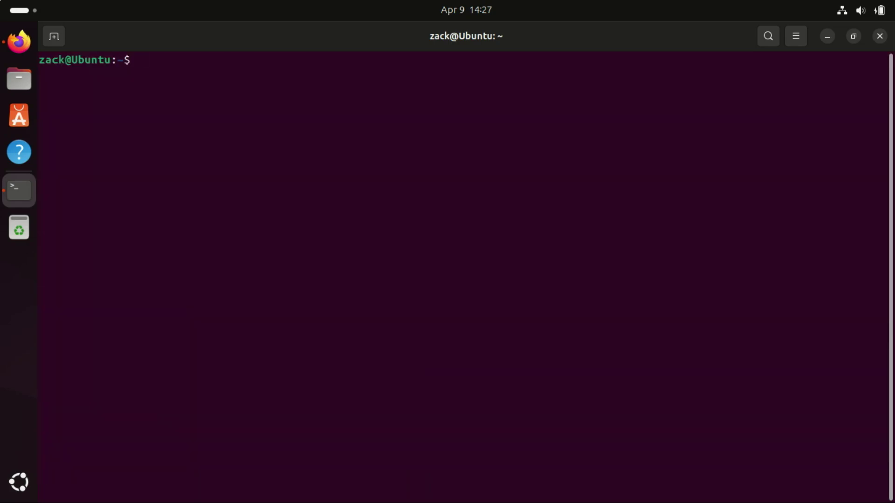
Launch Timeshift by searching 'time' and authenticate with the account password
{"action": "left_click", "coordinate": [18, 482]}
{"action": "left_click", "coordinate": [426, 49]}
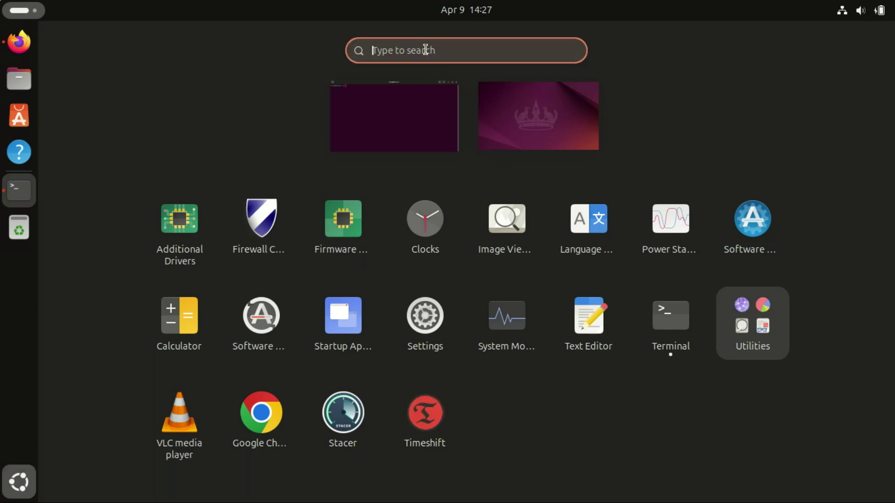
{"action": "type", "text": "time"}
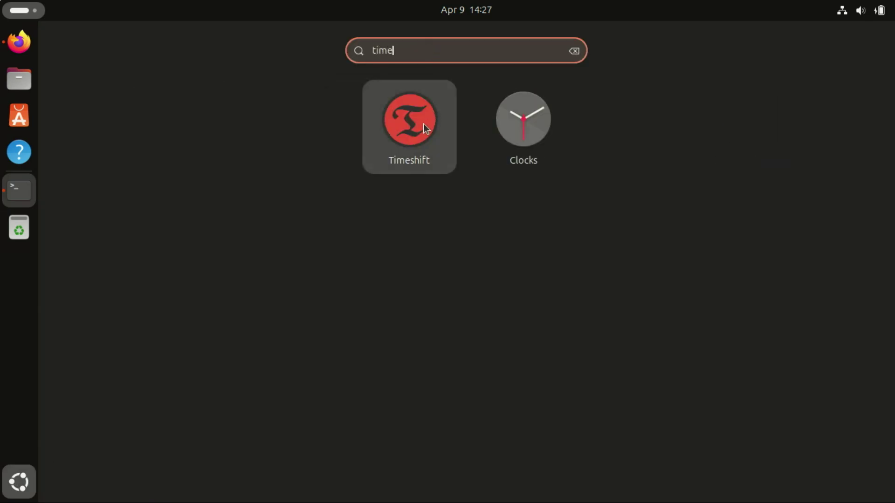
{"action": "left_click", "coordinate": [423, 124]}
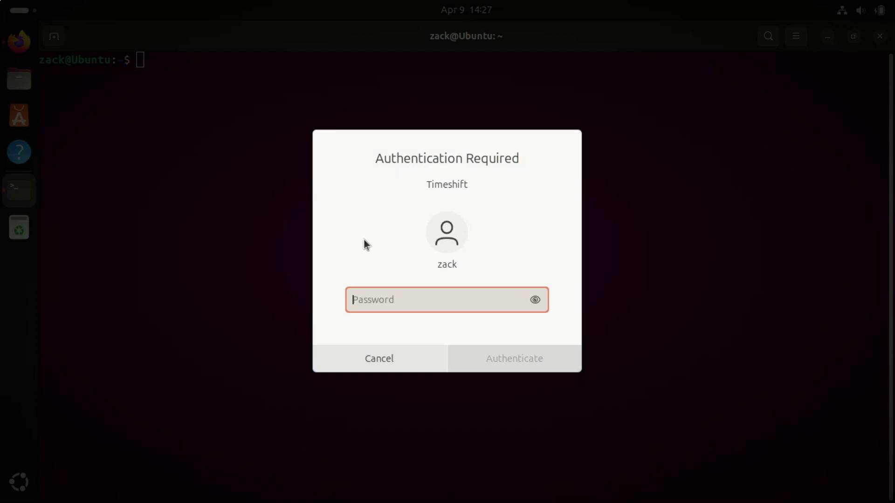
{"action": "type", "text": "********"}
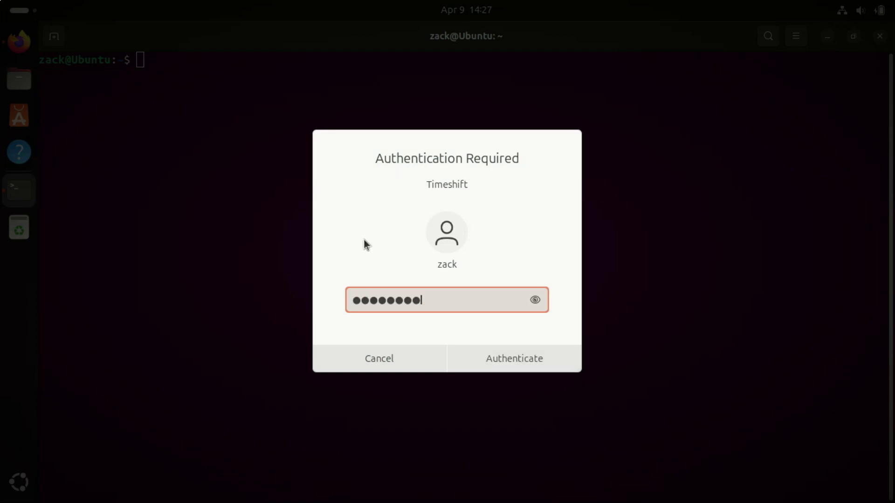
{"action": "type", "text": "*"}
{"action": "key", "text": "Return"}
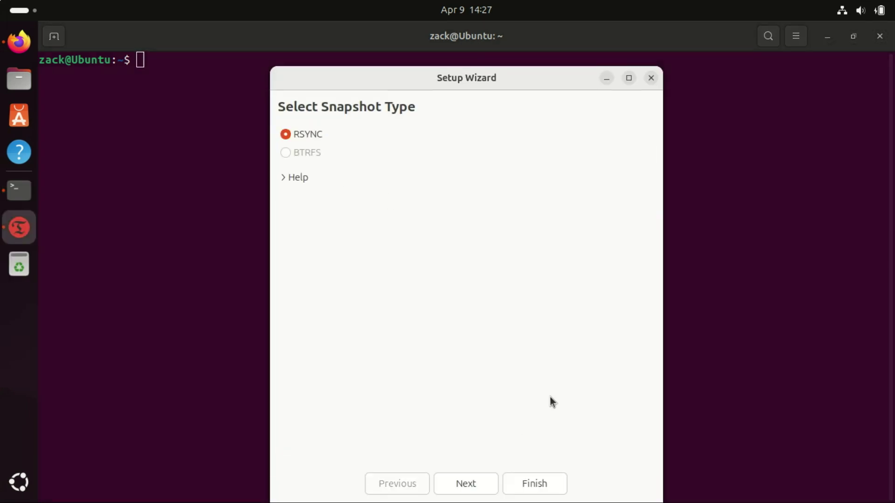
Set up RSYNC snapshots on sda2 with daily level, home folders excluded, and finish
{"action": "left_click", "coordinate": [479, 481]}
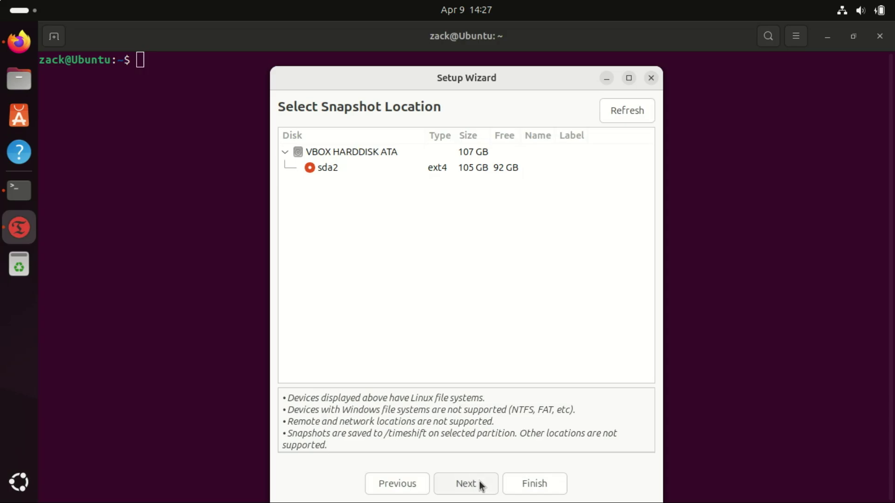
{"action": "left_click", "coordinate": [477, 480]}
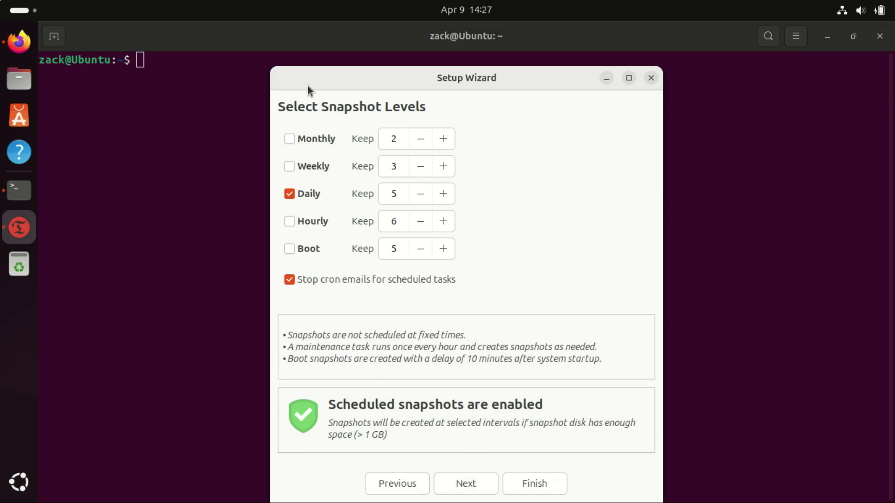
{"action": "left_click", "coordinate": [420, 194]}
{"action": "left_click", "coordinate": [420, 194]}
{"action": "left_click", "coordinate": [420, 194]}
{"action": "left_click", "coordinate": [466, 483]}
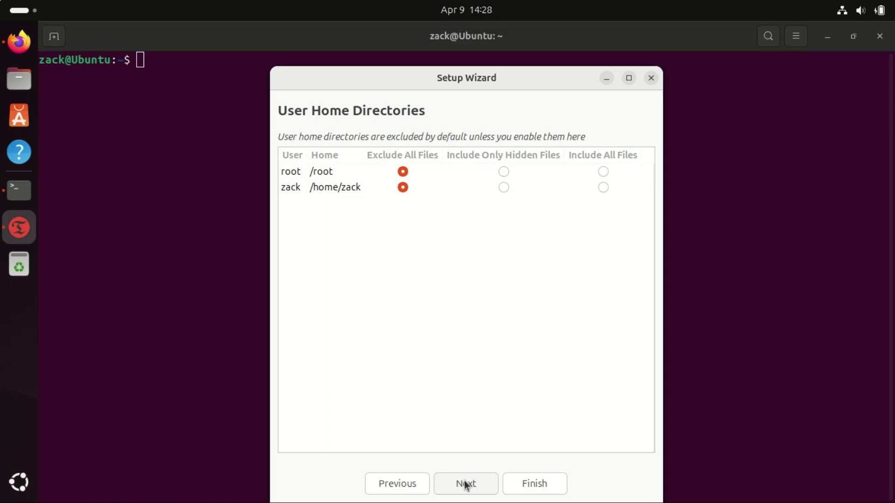
{"action": "left_click", "coordinate": [466, 484]}
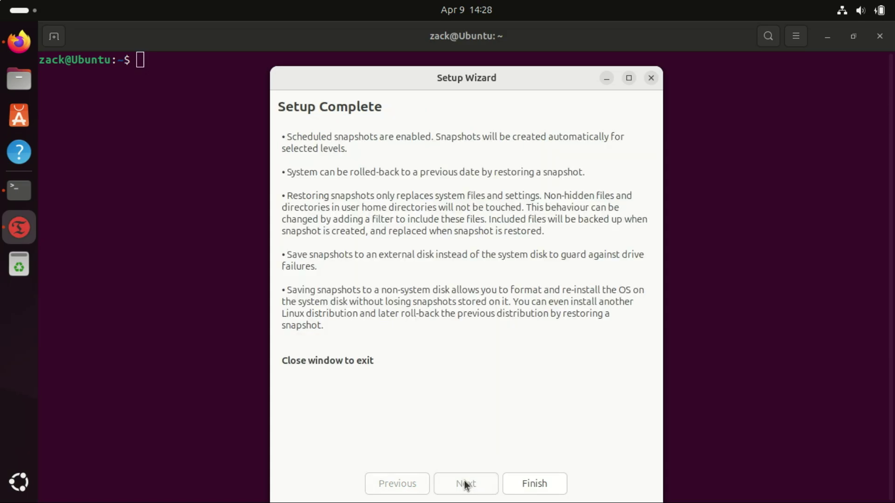
{"action": "left_click", "coordinate": [532, 484]}
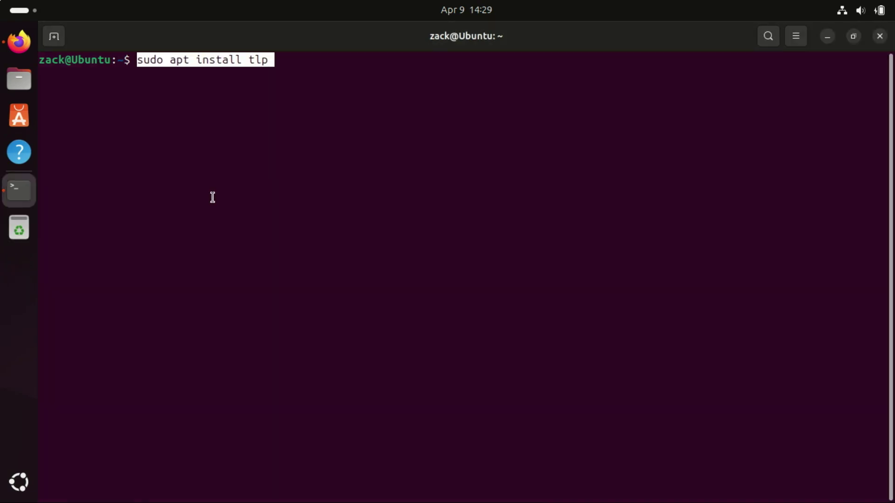
Put the command sudo apt install tlp at the terminal prompt
{"action": "key", "text": "End"}
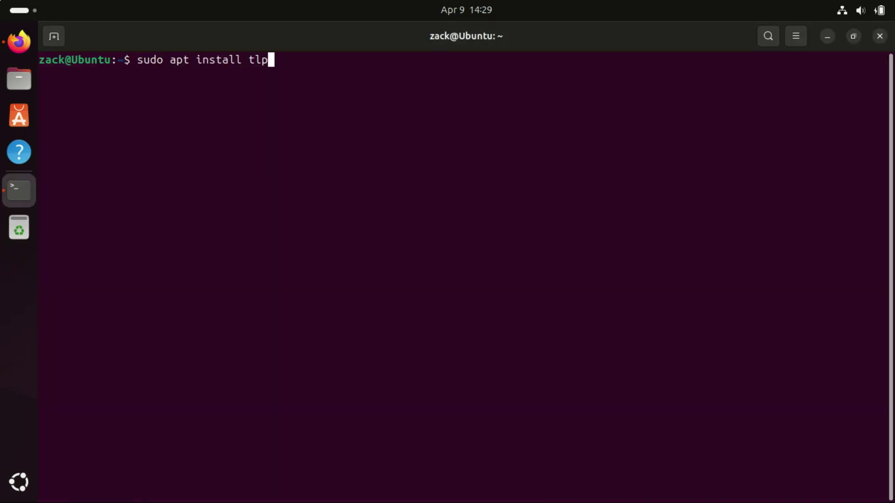